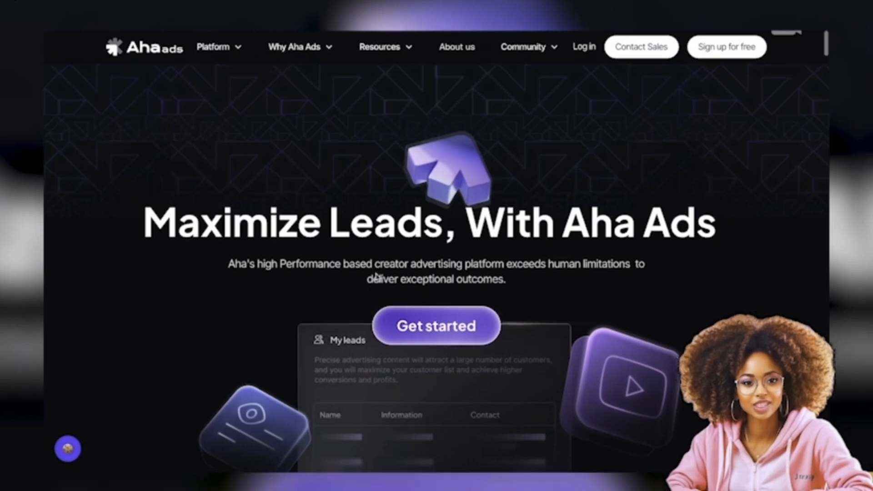
# - Look through the Aha Ads home page and log in to the advertiser account
pyautogui.scroll(-1, 378, 278)
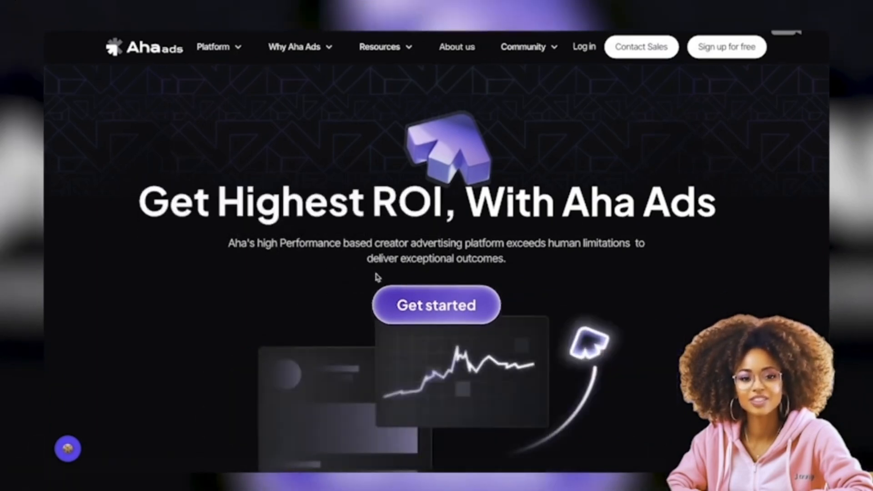
pyautogui.scroll(-5, 377, 278)
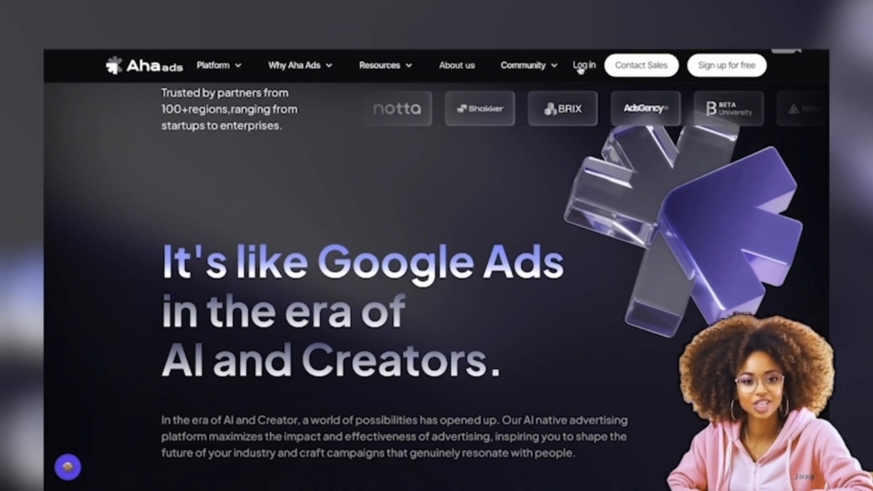
pyautogui.click(584, 66)
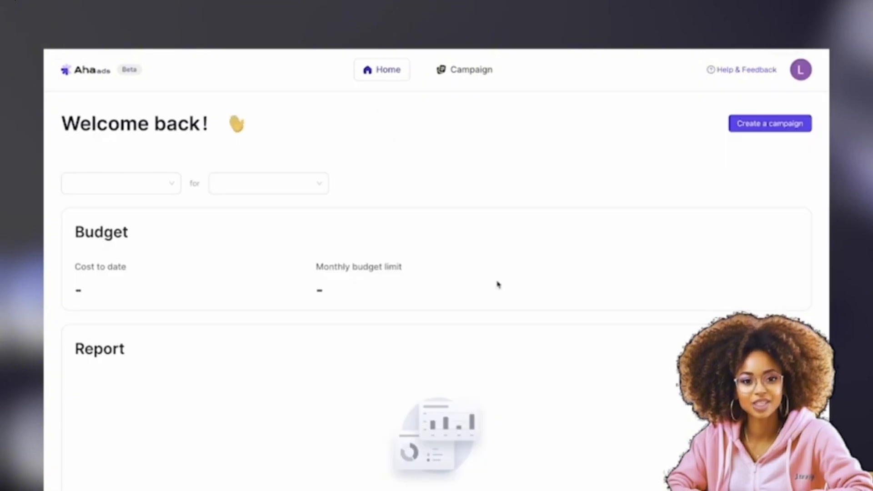
# - Look over the dashboard and its report filters, and start creating a new campaign
pyautogui.scroll(-6, 497, 285)
pyautogui.scroll(7, 497, 284)
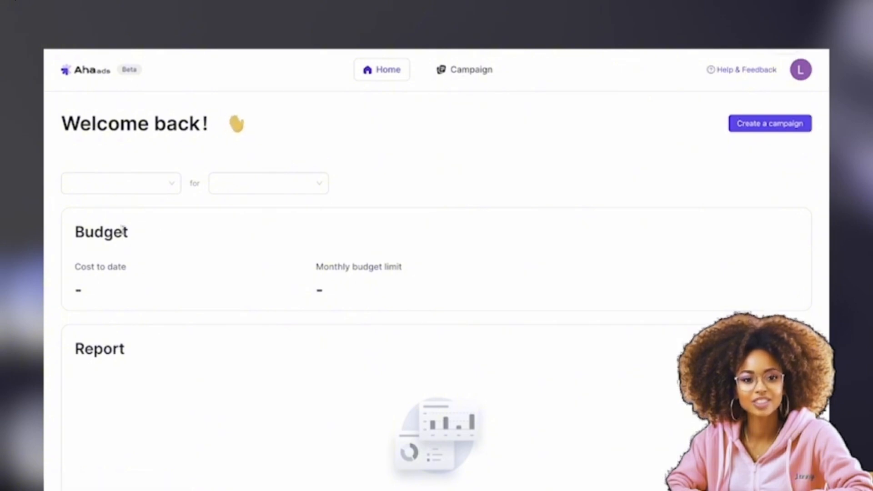
pyautogui.click(171, 183)
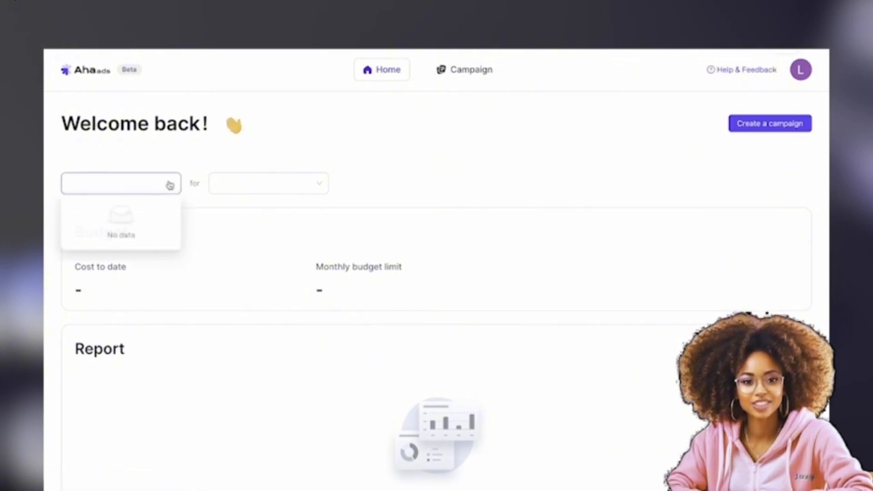
pyautogui.click(610, 162)
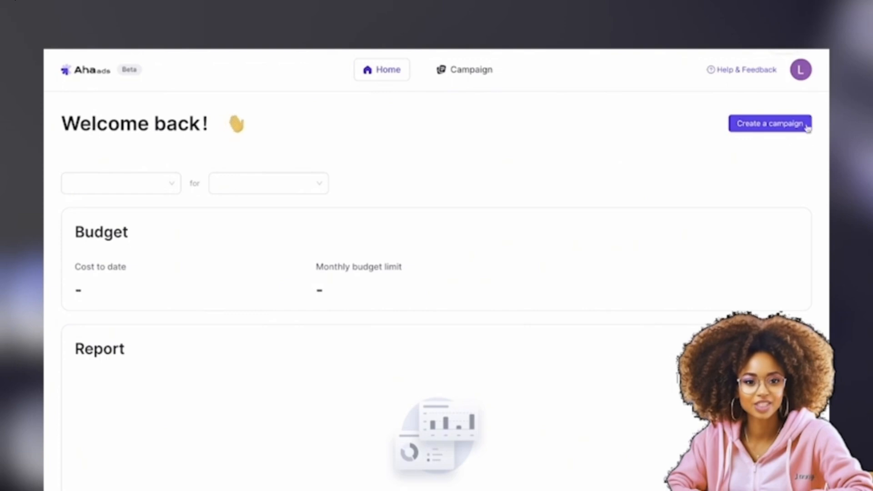
pyautogui.click(781, 131)
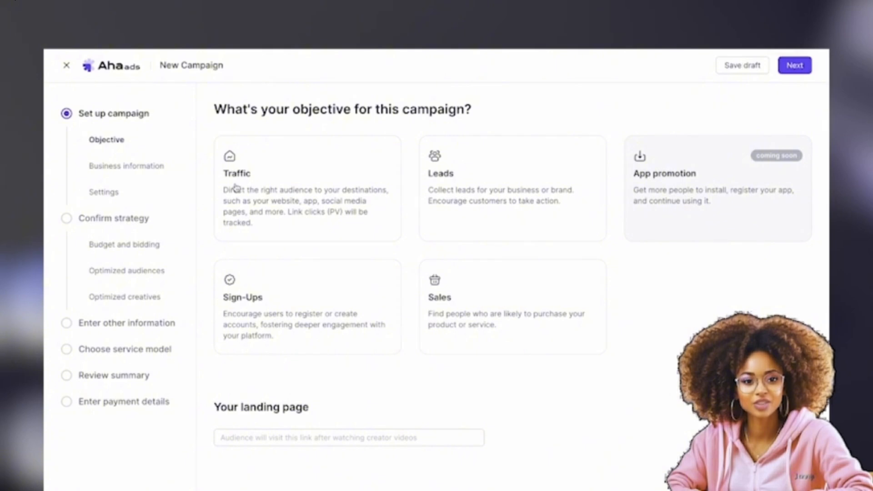
pyautogui.click(276, 186)
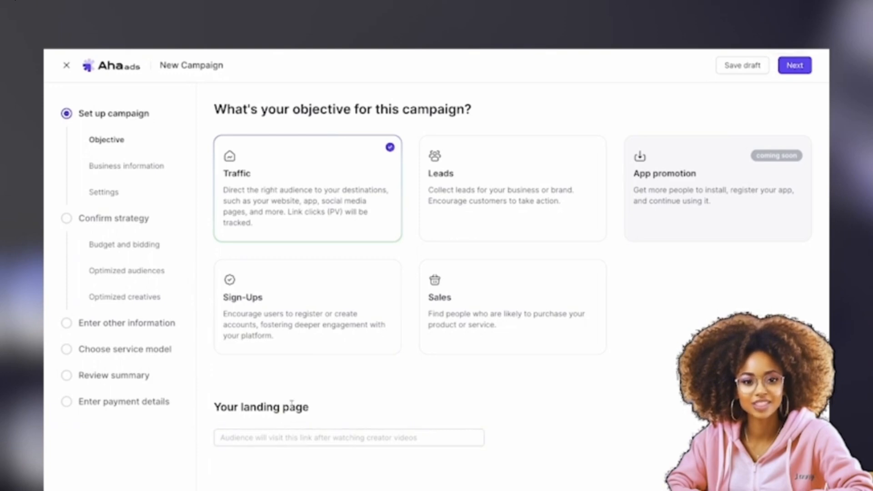
pyautogui.moveTo(314, 418); pyautogui.dragTo(220, 409)
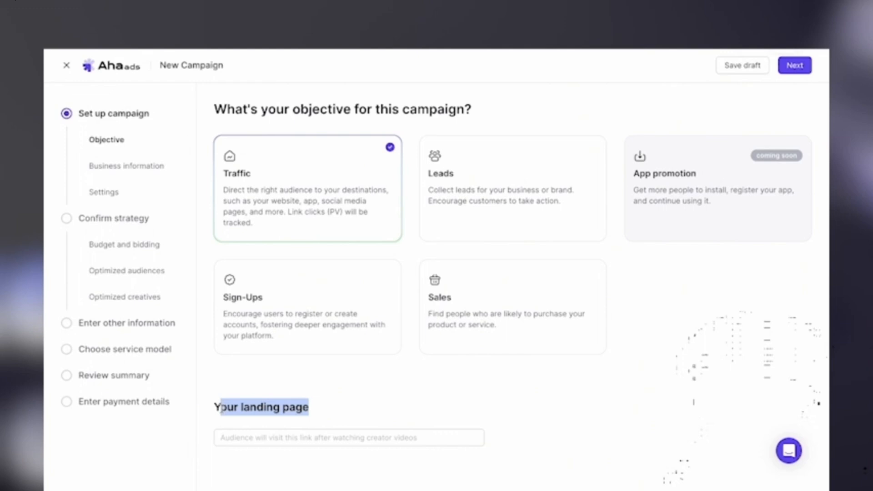
pyautogui.click(260, 449)
pyautogui.click(255, 436)
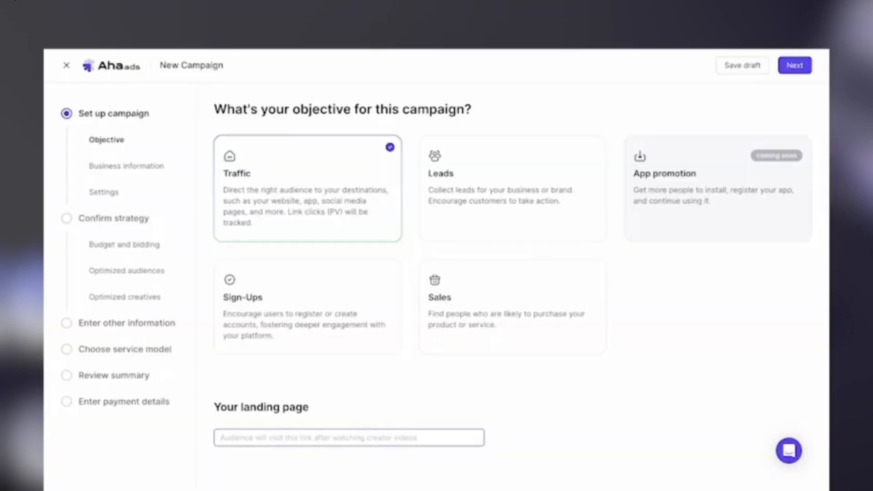
pyautogui.click(313, 438)
pyautogui.write('https://www.youtube.com/@LennyInTech')
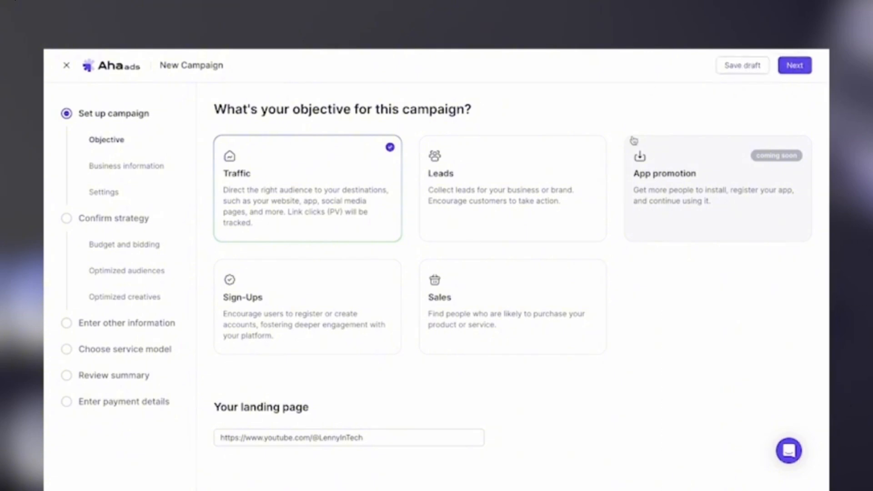
pyautogui.click(799, 71)
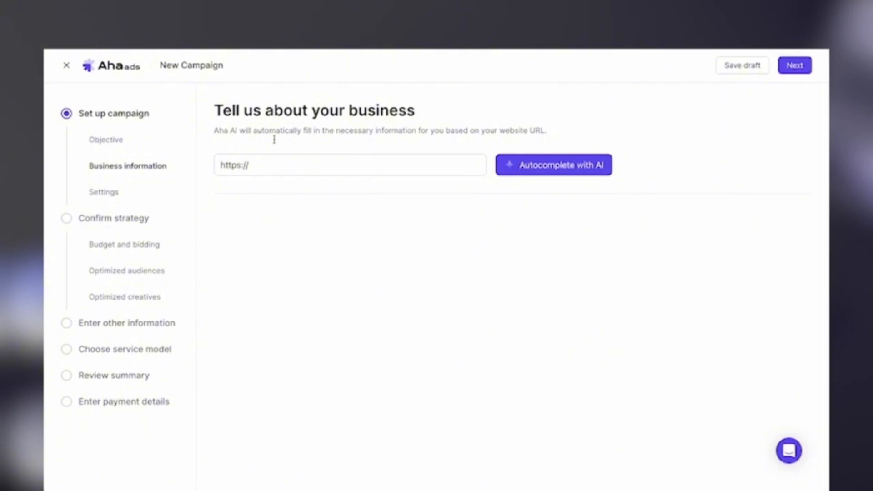
pyautogui.moveTo(274, 167); pyautogui.dragTo(202, 158)
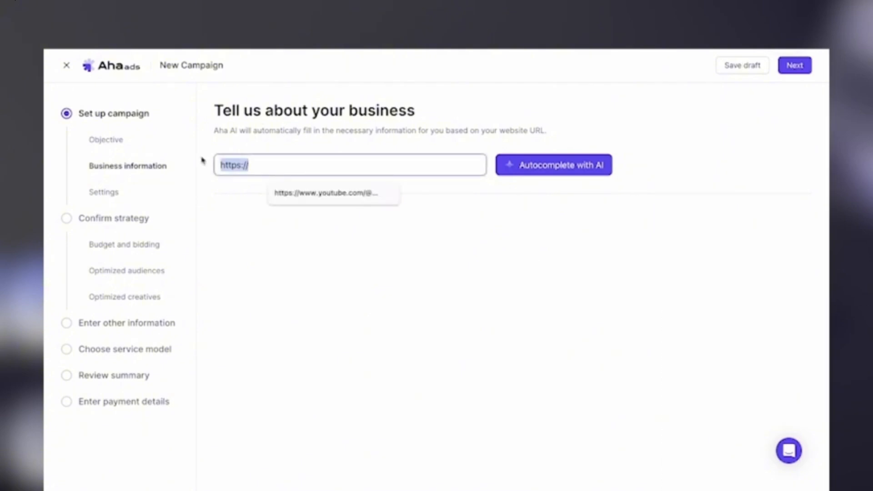
pyautogui.write('https://www.youtube.com/@LennyInTech')
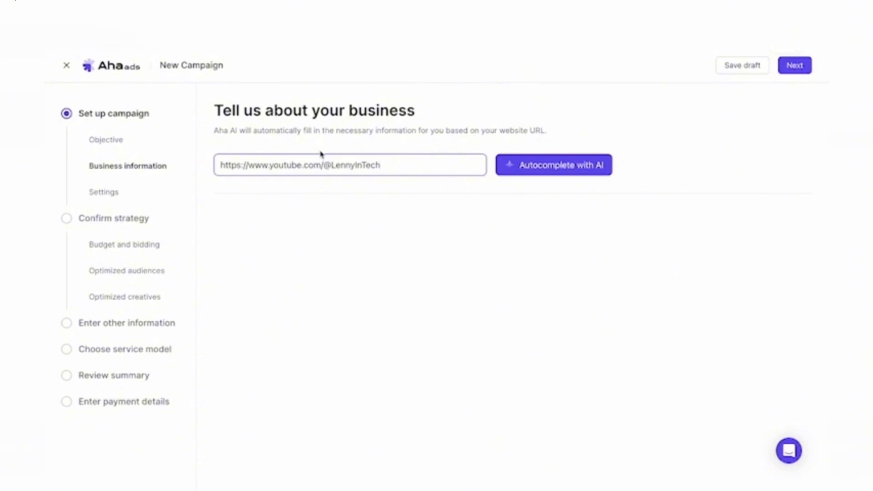
pyautogui.click(582, 173)
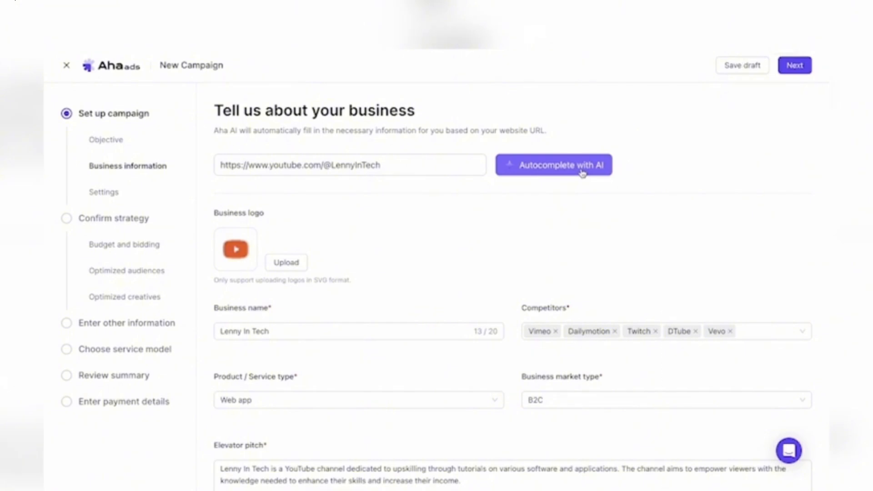
# - Review the autocompleted business name, competitors, business market type options, elevator pitch, core selling points and core audiences
pyautogui.scroll(-5, 509, 341)
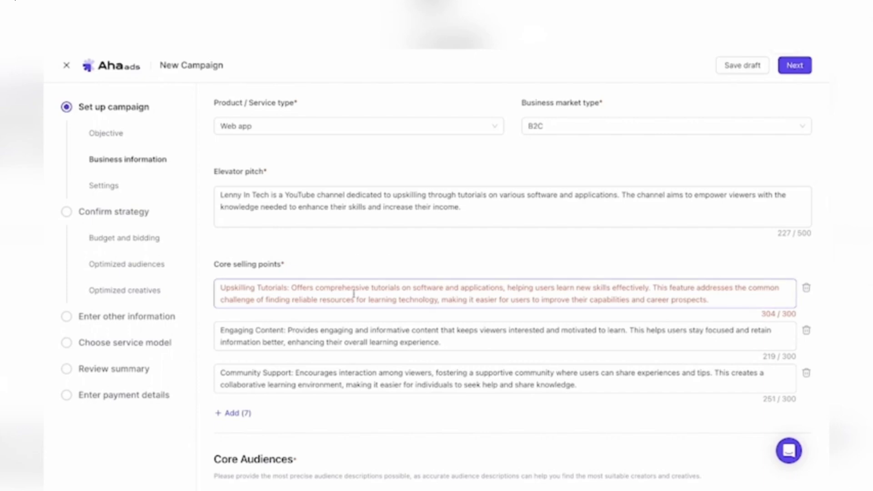
pyautogui.scroll(5, 324, 286)
pyautogui.scroll(1, 326, 290)
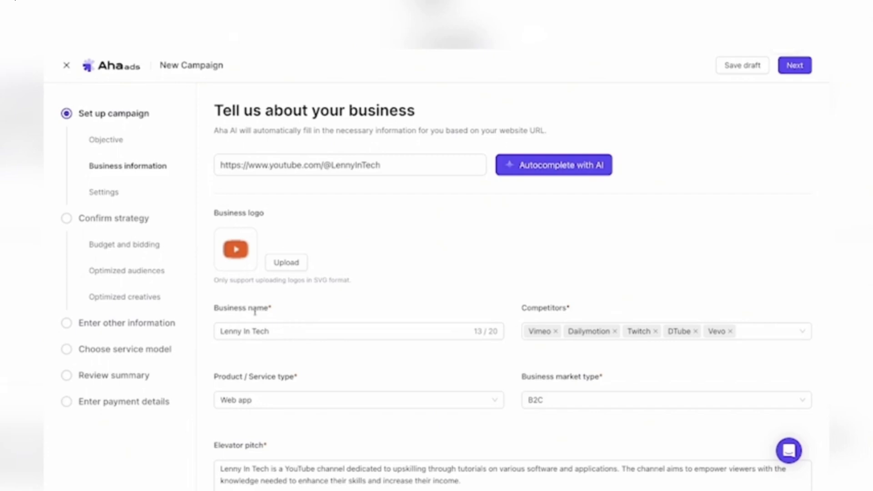
pyautogui.click(288, 327)
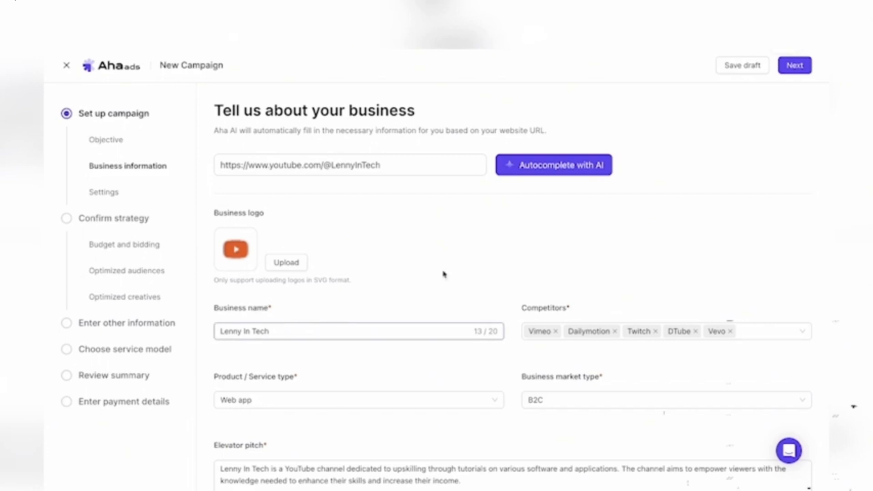
pyautogui.scroll(-3, 649, 332)
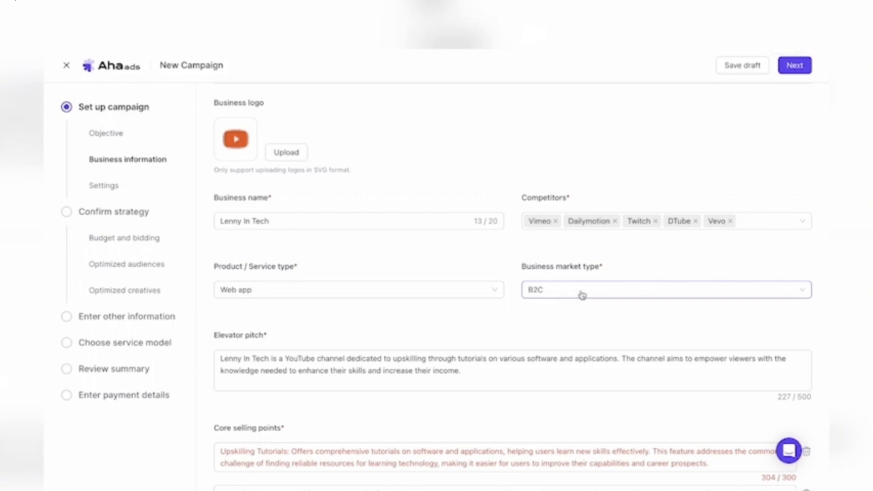
pyautogui.scroll(-1, 383, 403)
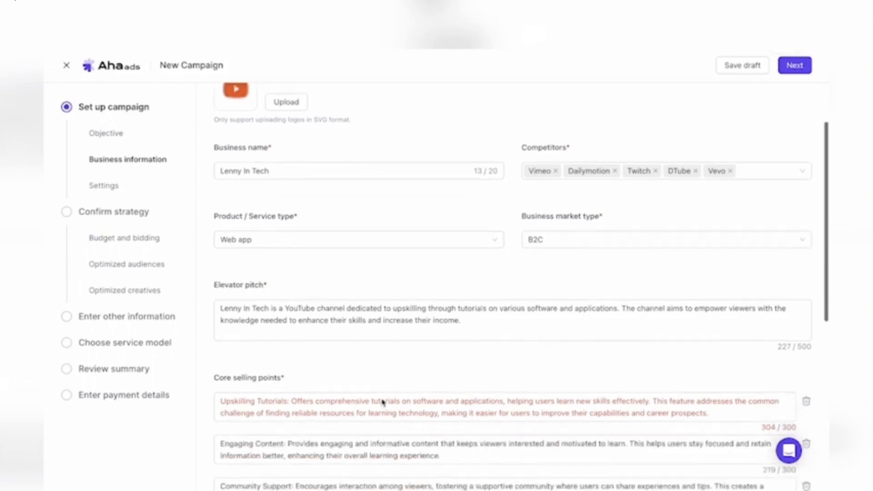
pyautogui.click(585, 245)
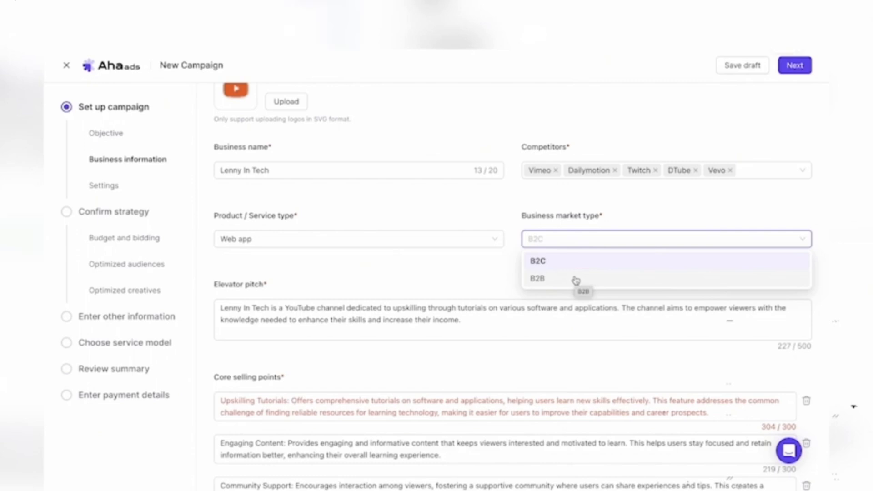
pyautogui.click(530, 213)
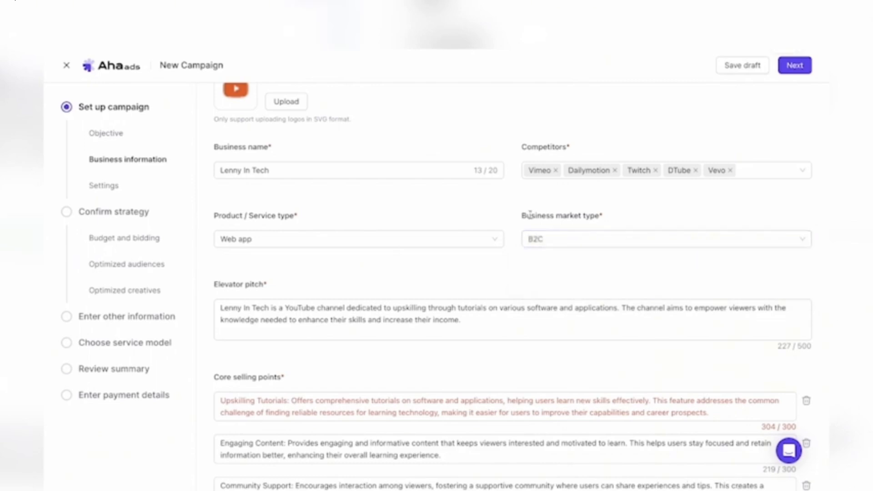
pyautogui.scroll(-1, 435, 325)
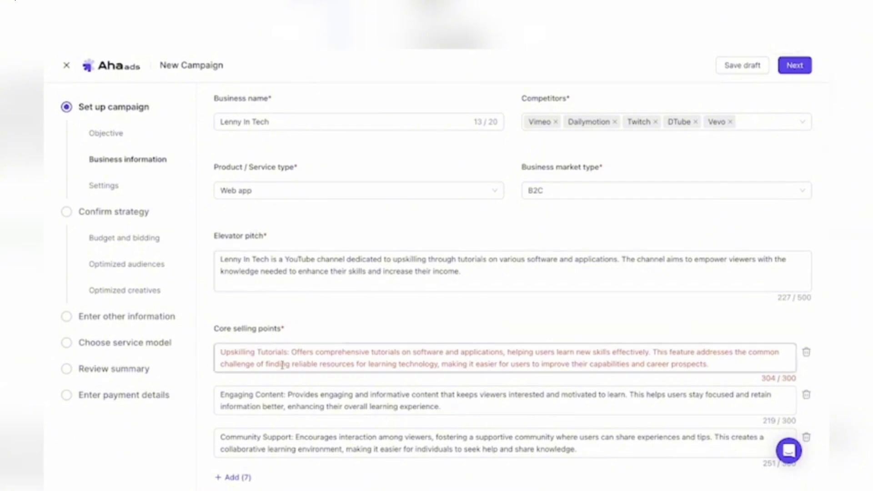
pyautogui.scroll(-1, 255, 350)
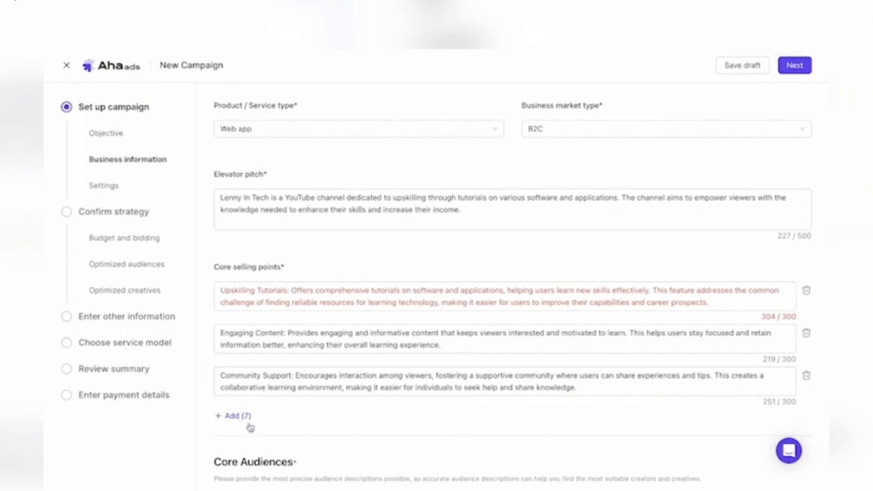
pyautogui.scroll(-4, 302, 412)
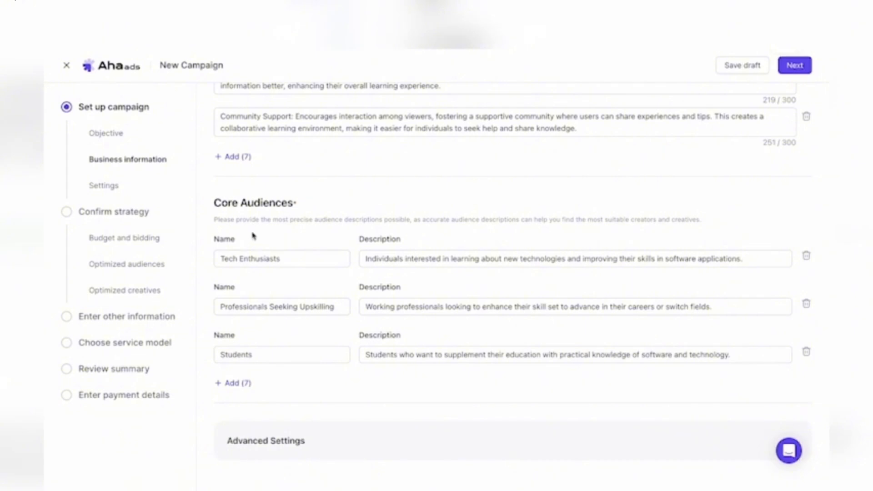
pyautogui.click(291, 264)
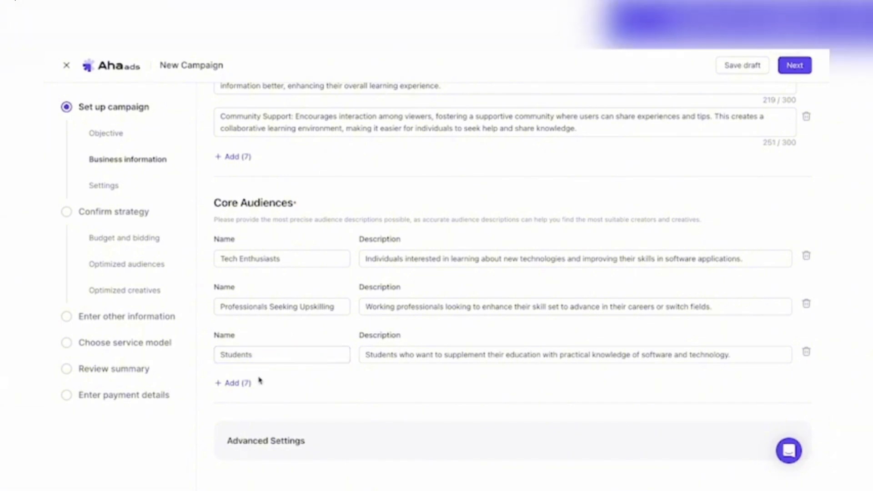
# - Try Female as the audience gender in the advanced settings and clear that selection again
pyautogui.scroll(-1, 260, 386)
pyautogui.click(294, 441)
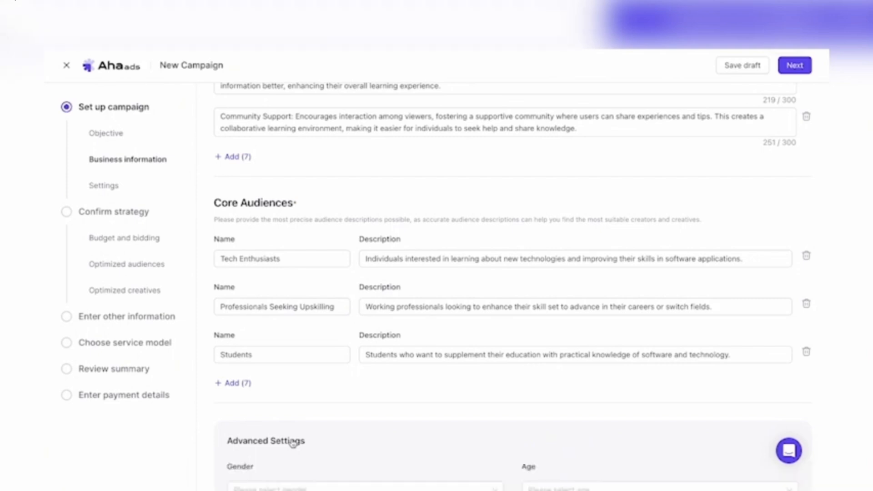
pyautogui.scroll(-3, 289, 436)
pyautogui.click(285, 387)
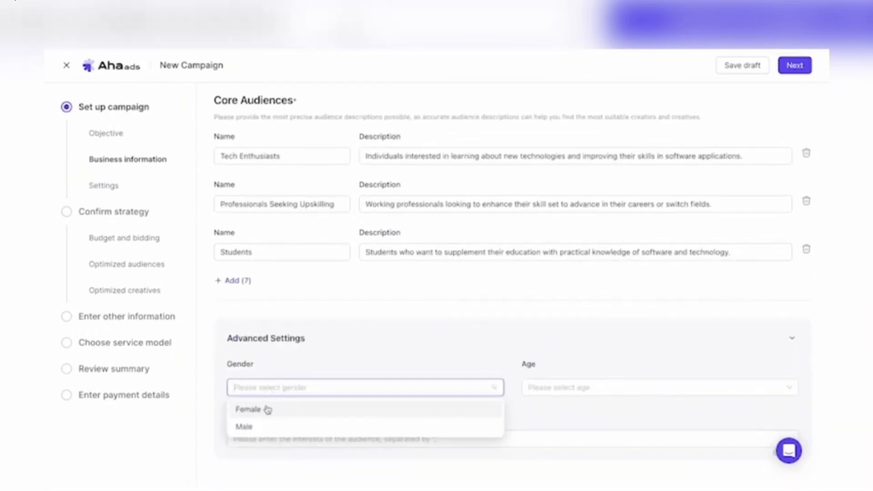
pyautogui.click(267, 409)
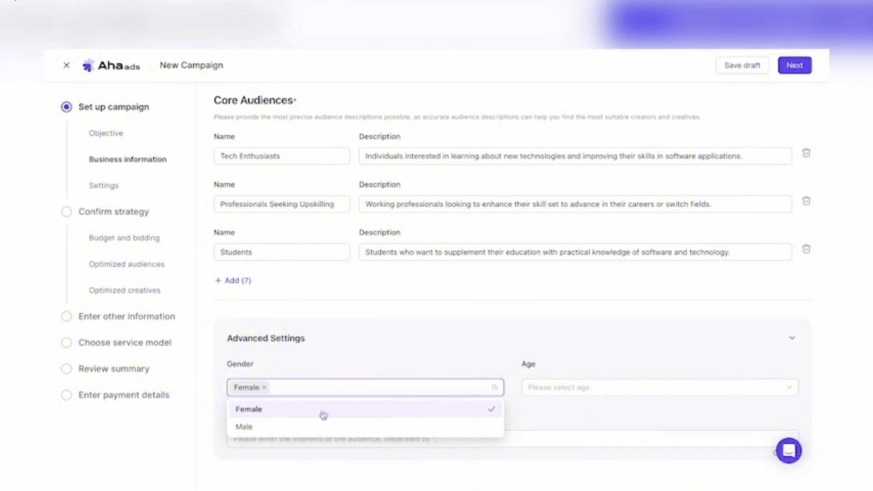
pyautogui.click(265, 388)
pyautogui.click(468, 343)
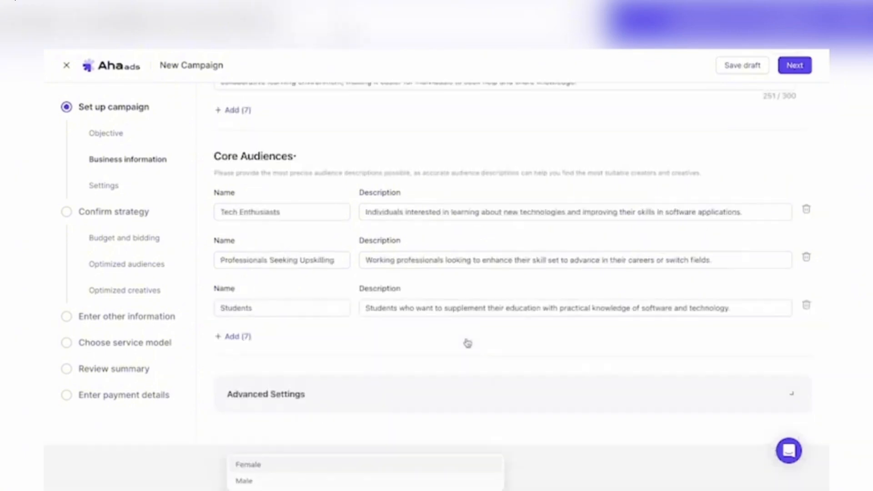
# - Check the audience interest field in the advanced settings, leave it empty, and continue to the campaign settings
pyautogui.click(370, 445)
pyautogui.scroll(-3, 367, 443)
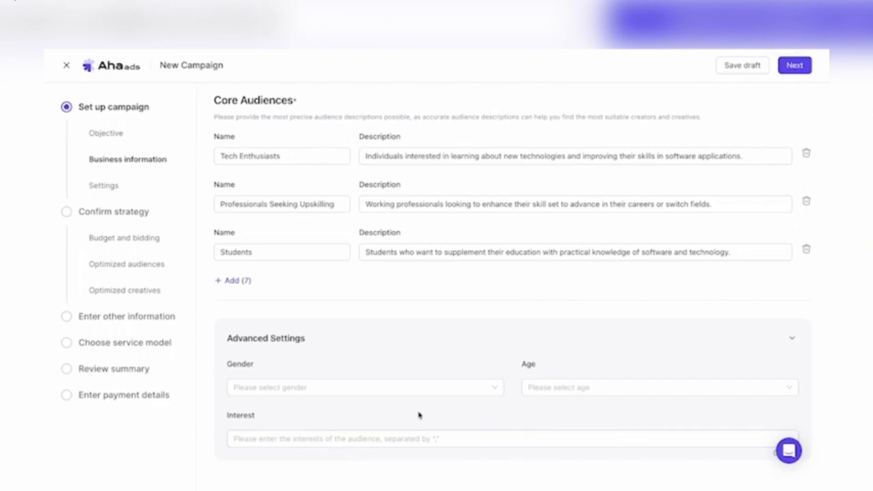
pyautogui.click(314, 437)
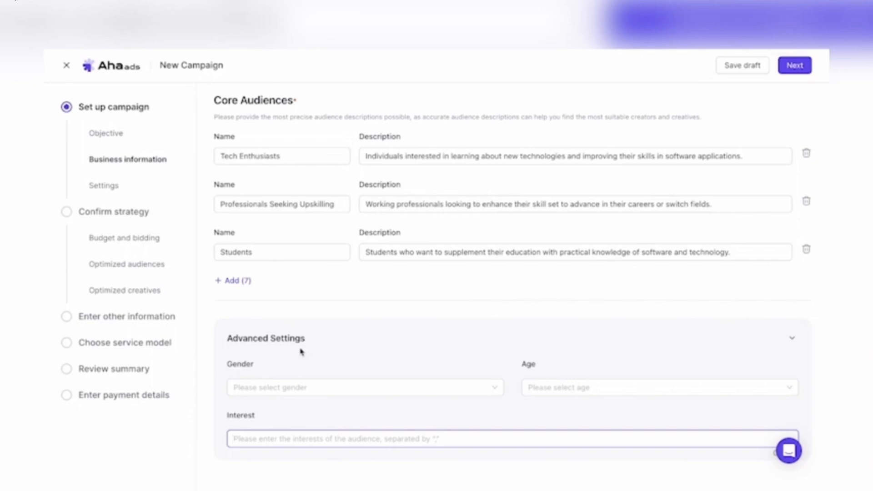
pyautogui.click(791, 69)
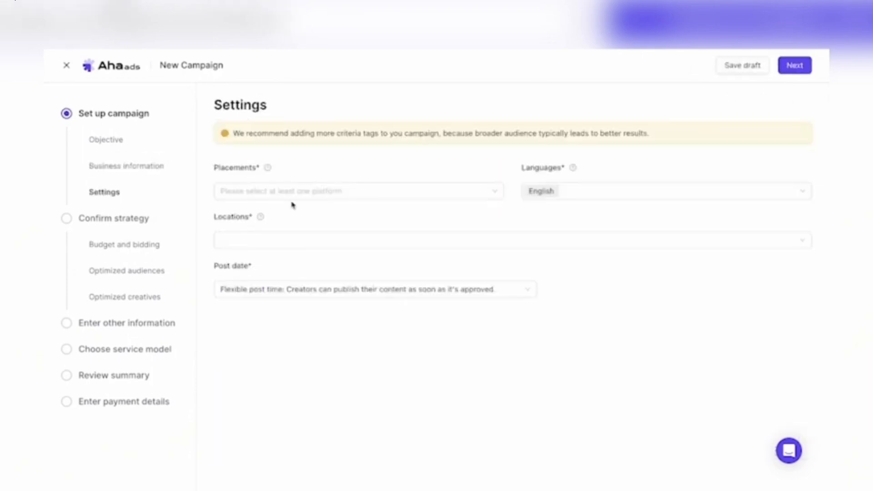
# - Choose YouTube as the ad placement, try adding Instagram, and remove Instagram again
pyautogui.click(283, 190)
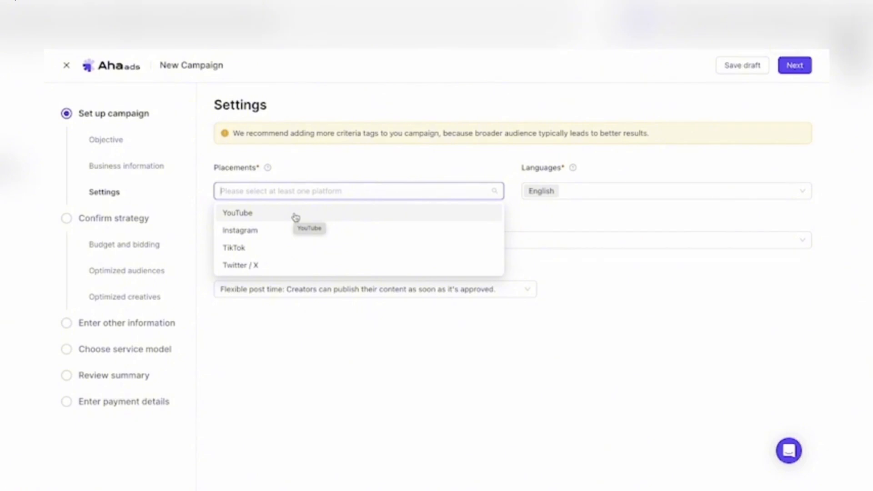
pyautogui.click(270, 216)
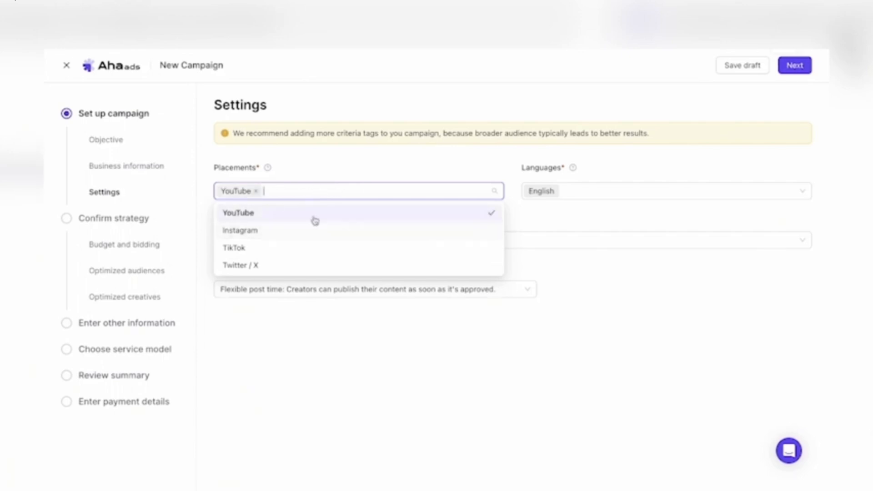
pyautogui.click(264, 236)
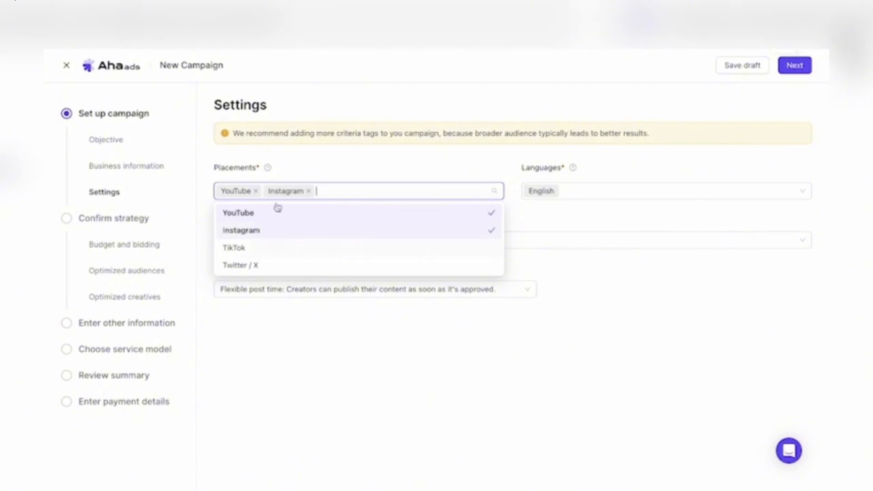
pyautogui.click(308, 191)
# - Look through the available campaign languages while keeping English selected
pyautogui.click(578, 191)
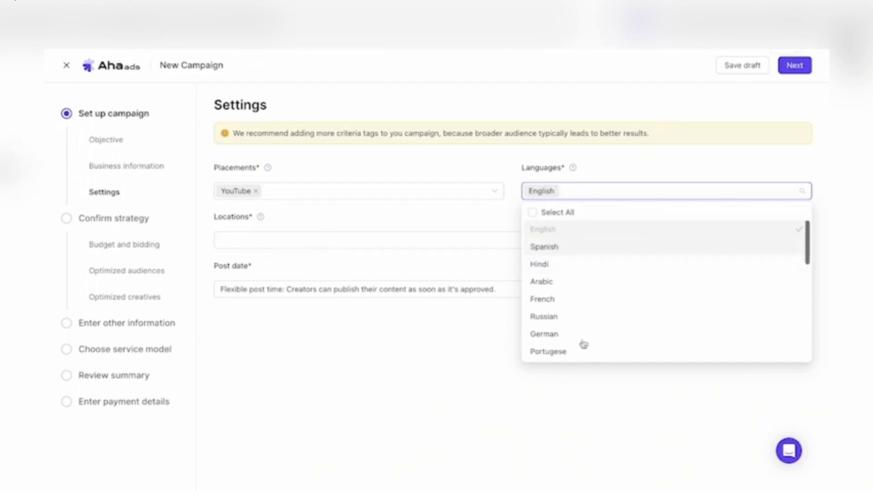
pyautogui.scroll(-6, 575, 329)
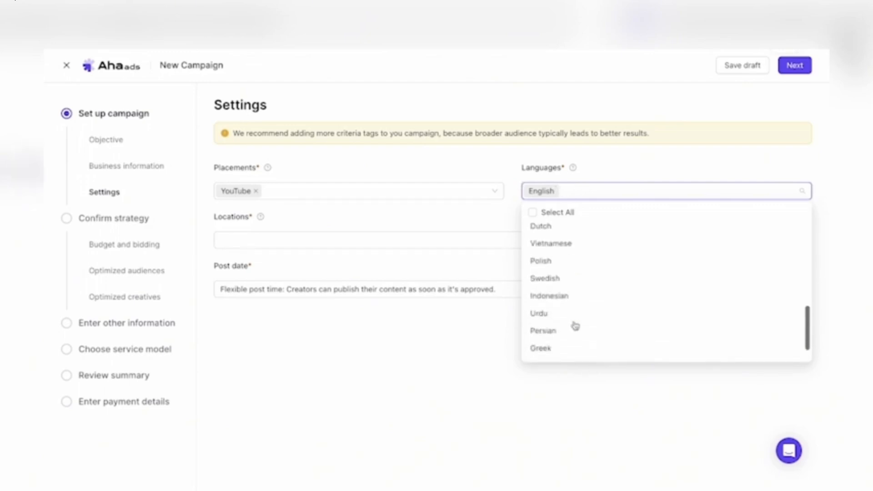
pyautogui.scroll(3, 561, 275)
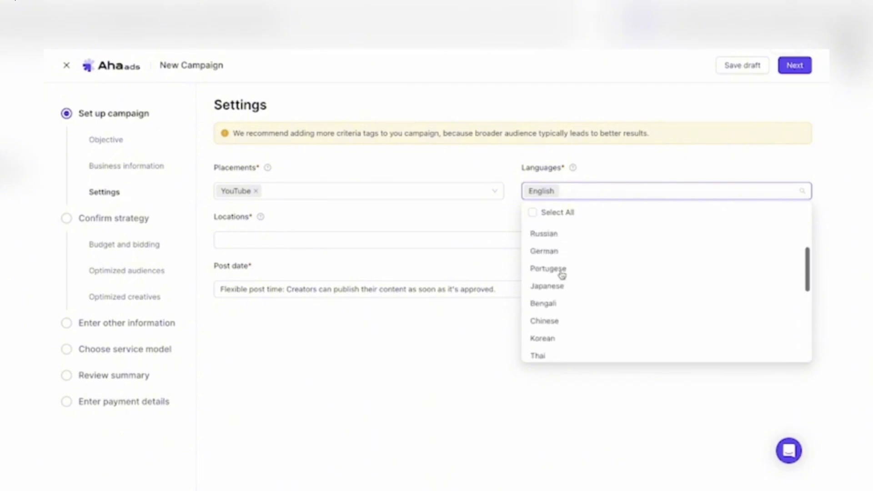
# - Target every country in the North America region as the campaign locations
pyautogui.click(391, 240)
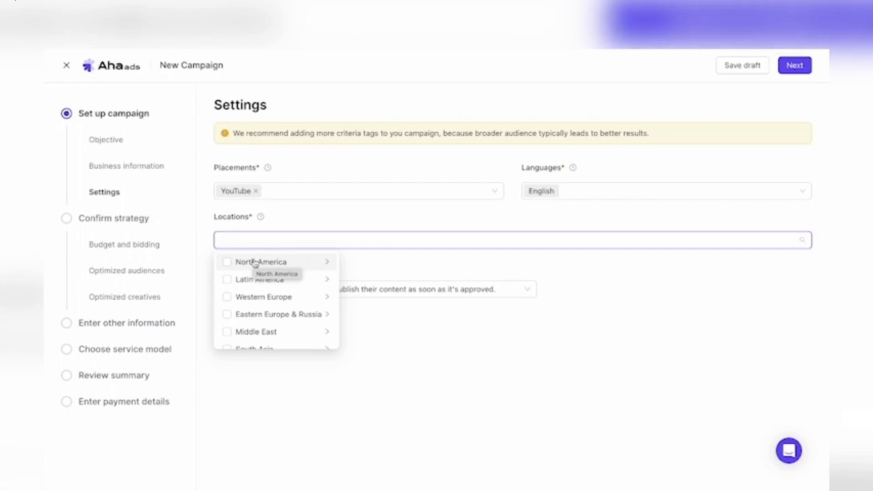
pyautogui.click(233, 266)
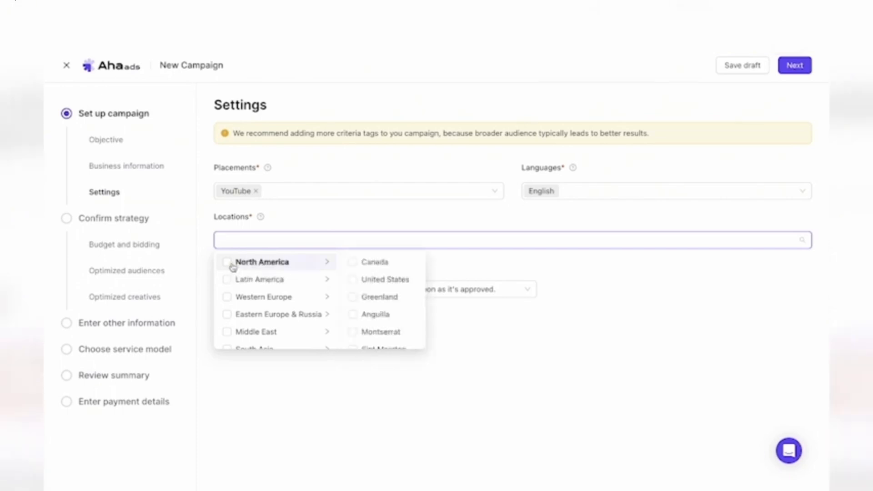
pyautogui.scroll(-1, 237, 295)
pyautogui.scroll(1, 264, 259)
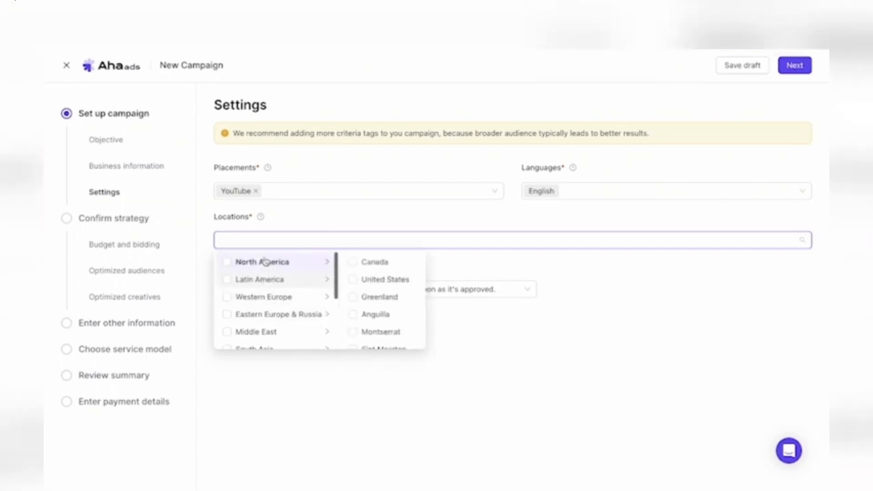
pyautogui.click(228, 262)
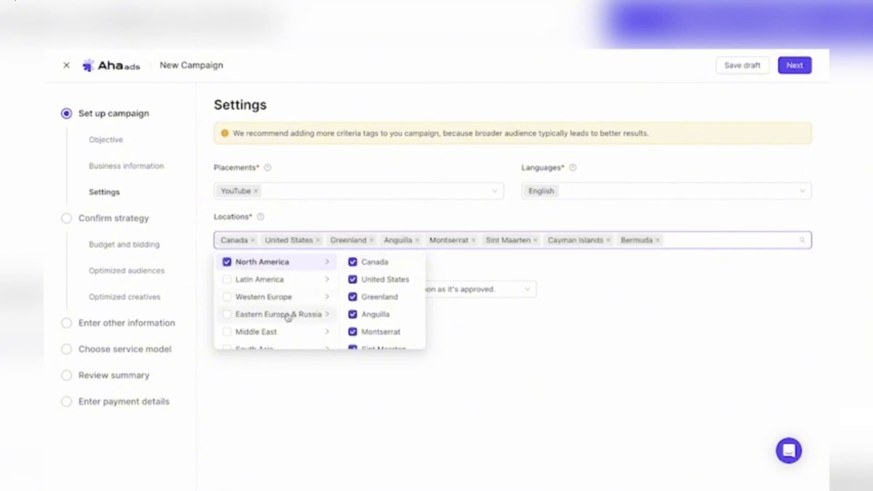
pyautogui.scroll(-3, 288, 316)
pyautogui.scroll(3, 242, 314)
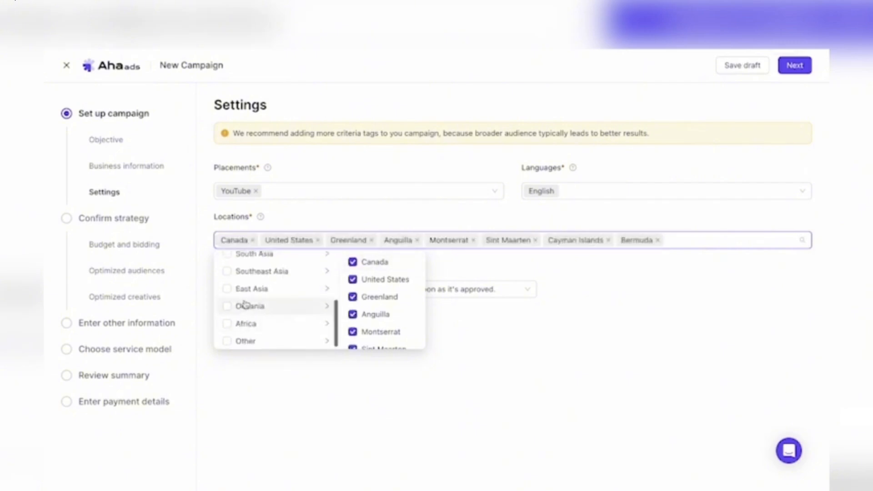
pyautogui.click(509, 335)
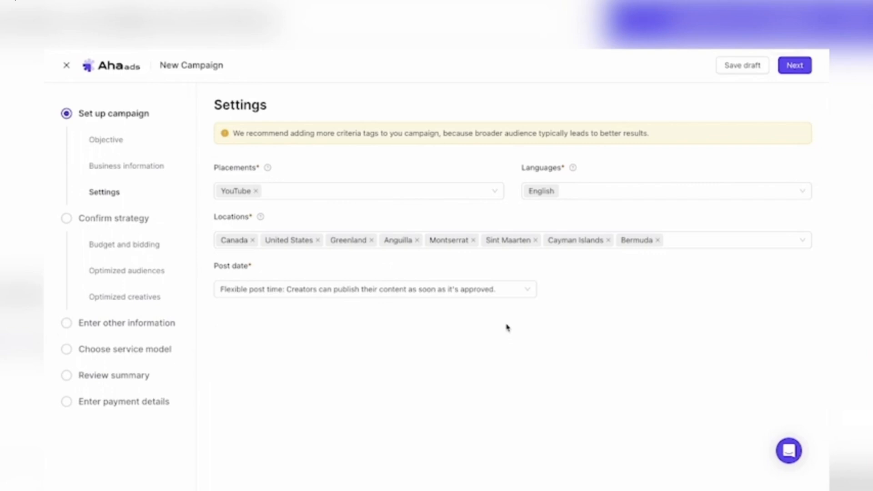
# - Keep the flexible post time option for the post date and continue to the budget and bidding settings
pyautogui.click(286, 296)
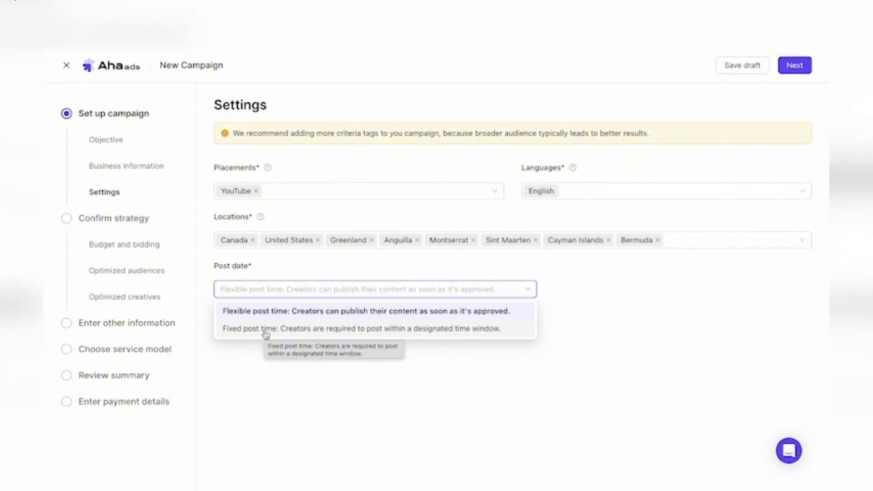
pyautogui.click(266, 313)
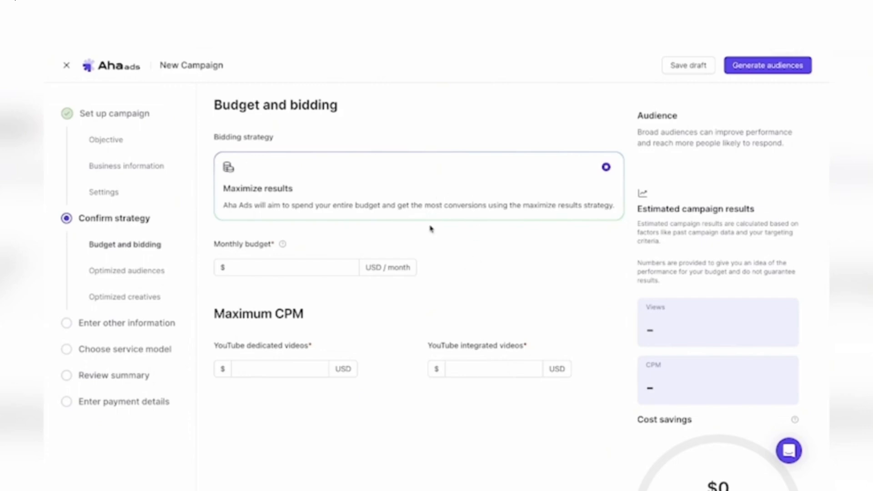
# - Set the monthly campaign budget to 5,000 USD
pyautogui.click(306, 263)
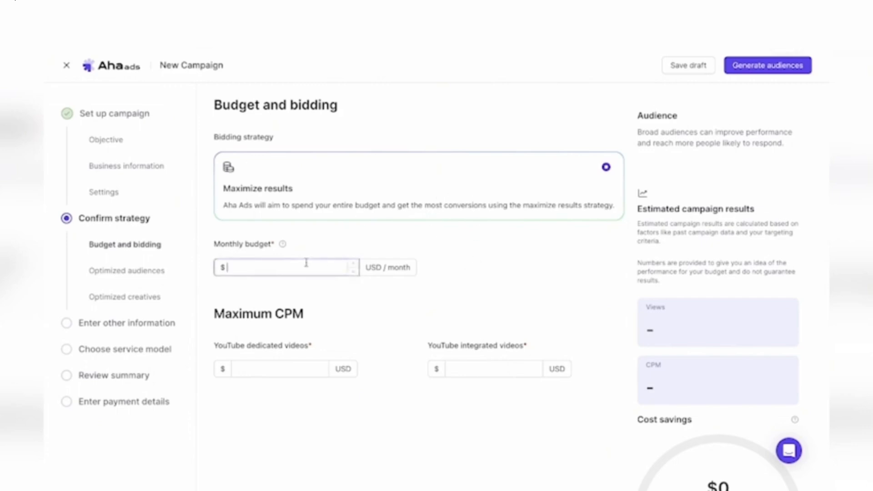
pyautogui.write('5,00')
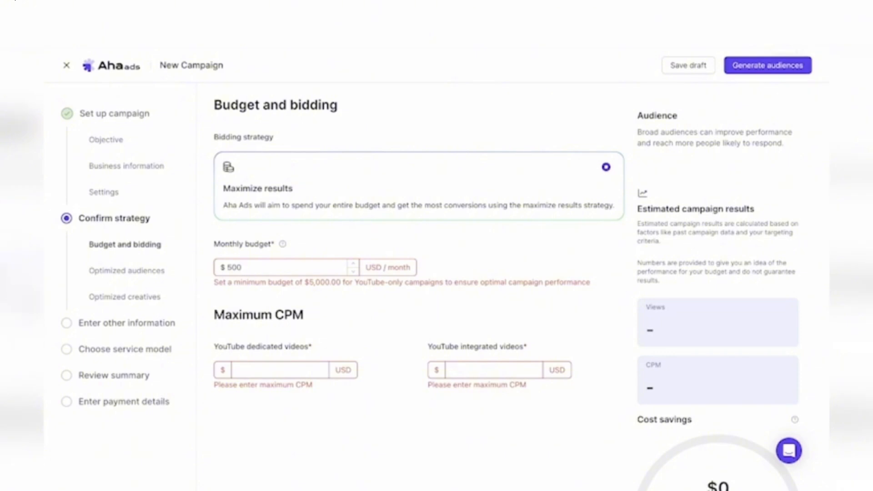
pyautogui.write('0')
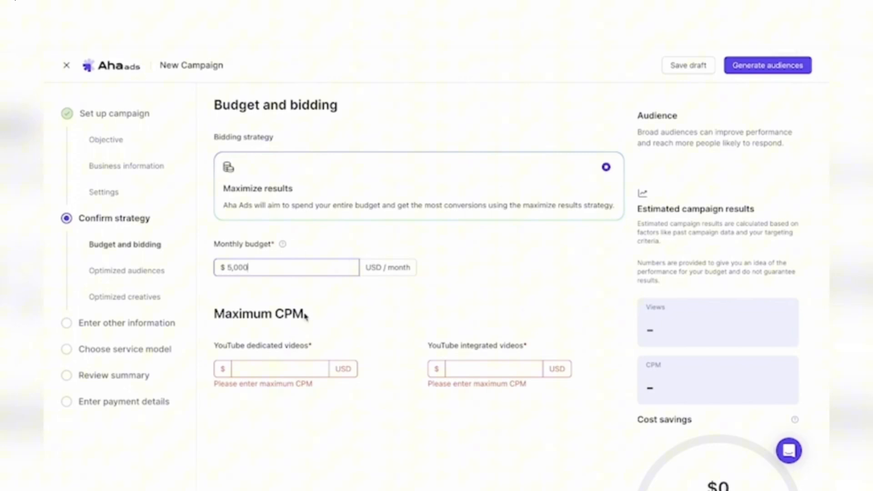
# - Set the maximum CPM to 400 USD for YouTube dedicated videos and 100 USD for YouTube integrated videos
pyautogui.click(274, 368)
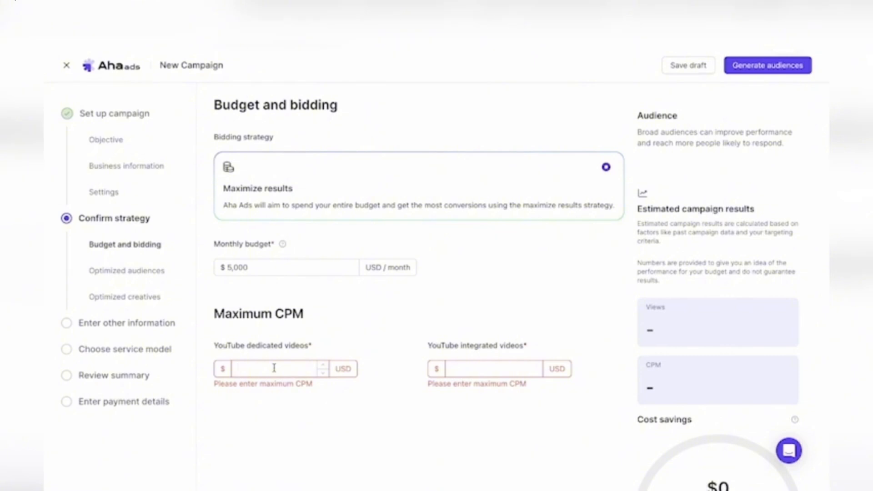
pyautogui.write('4000')
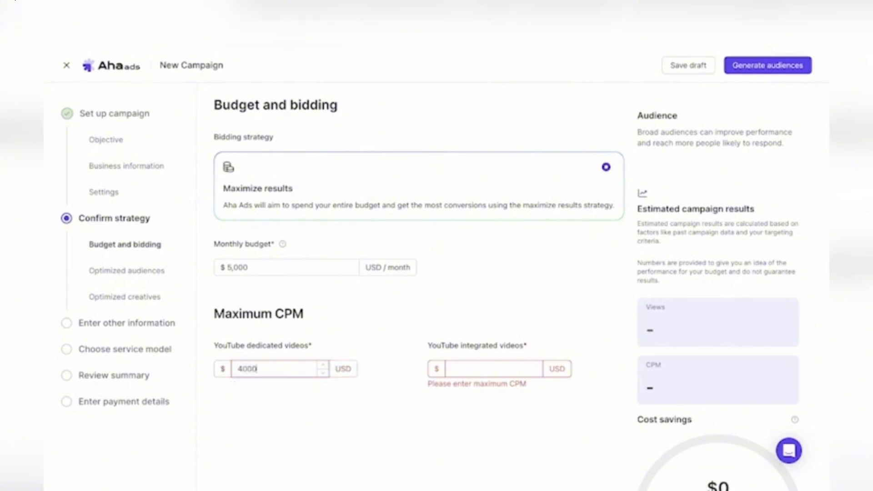
pyautogui.press('BackSpace')
pyautogui.click(477, 364)
pyautogui.write('1000')
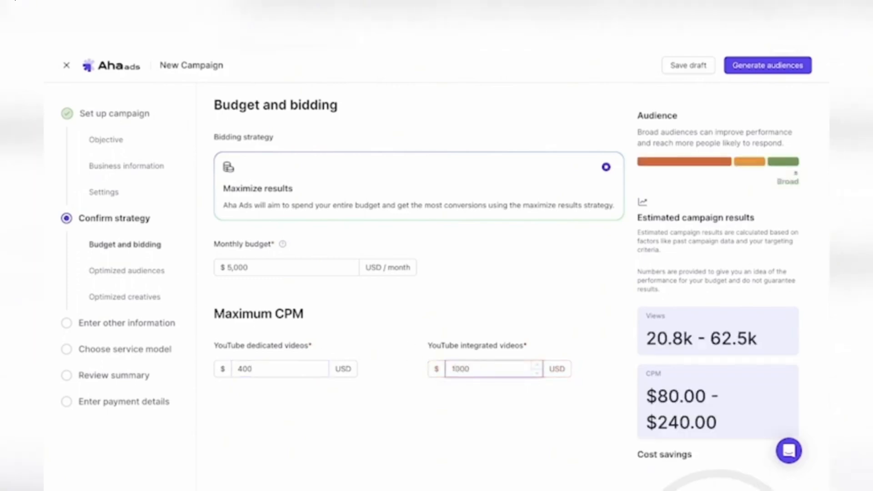
pyautogui.press('BackSpace')
# - Review the estimated campaign views, CPM range and monthly cost savings for the entered budget
pyautogui.scroll(-1, 684, 376)
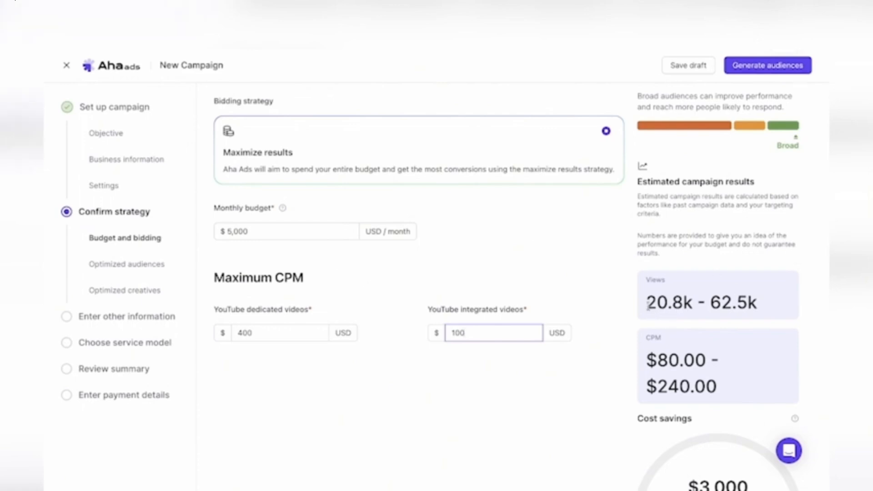
pyautogui.moveTo(647, 305); pyautogui.dragTo(757, 304)
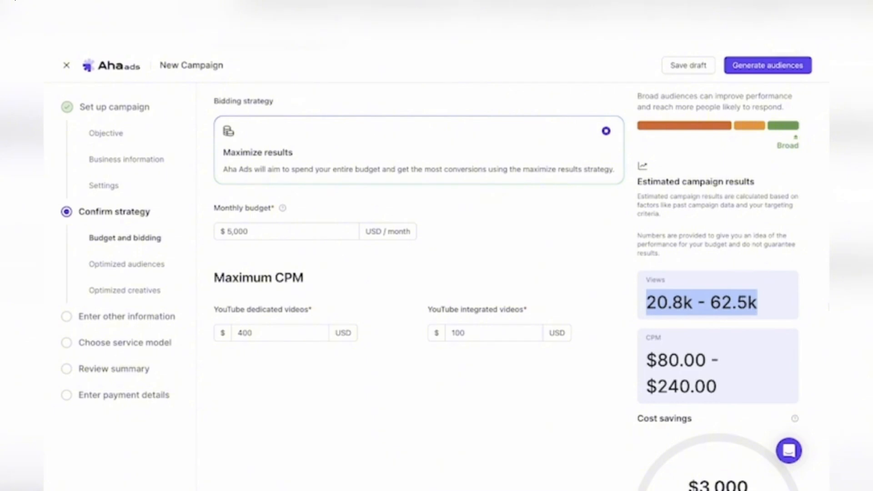
pyautogui.scroll(-1, 727, 359)
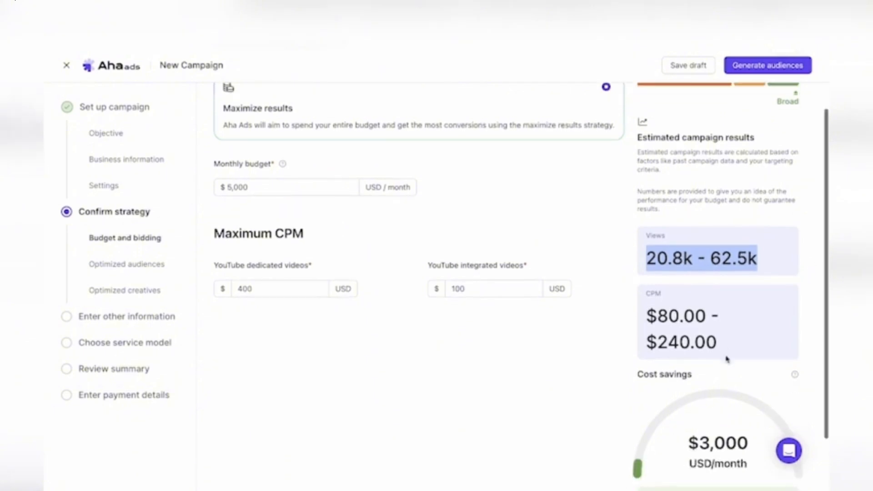
pyautogui.scroll(-2, 727, 359)
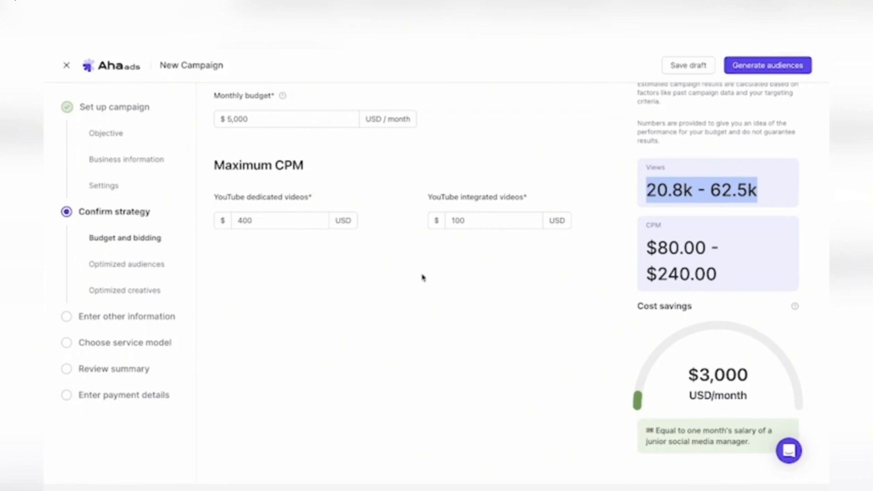
pyautogui.moveTo(688, 383); pyautogui.dragTo(751, 383)
pyautogui.click(755, 393)
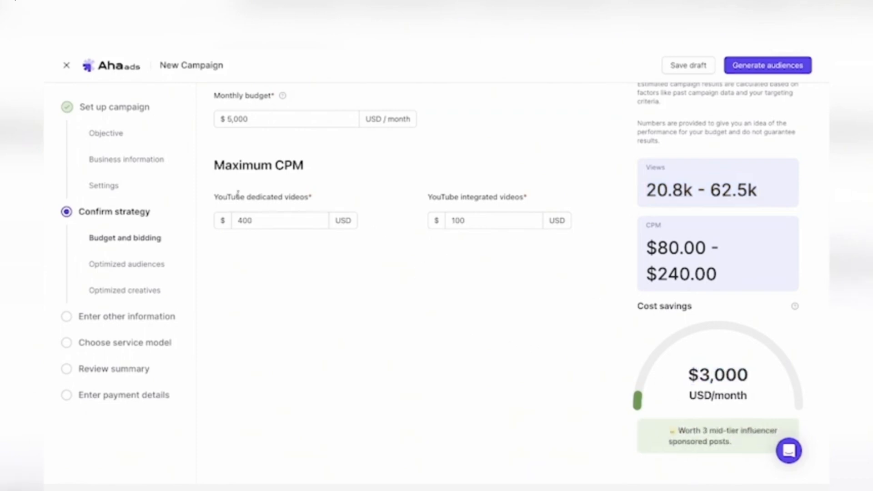
pyautogui.click(450, 226)
pyautogui.scroll(3, 450, 227)
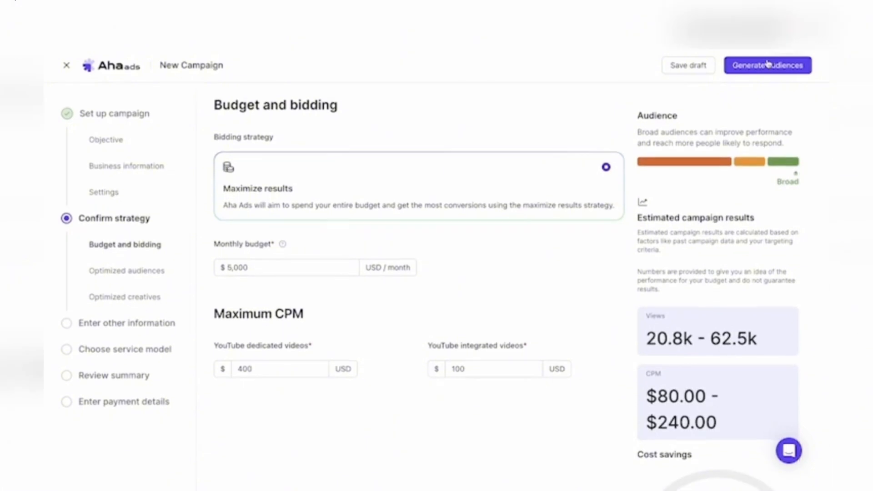
# - Generate the optimized audiences and review the suggested audience groups with their priority, size and description
pyautogui.click(766, 68)
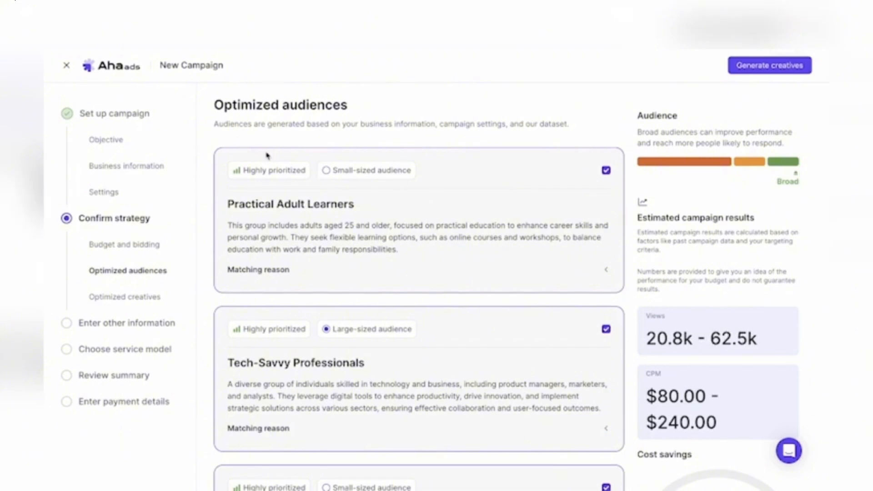
pyautogui.scroll(-1, 381, 355)
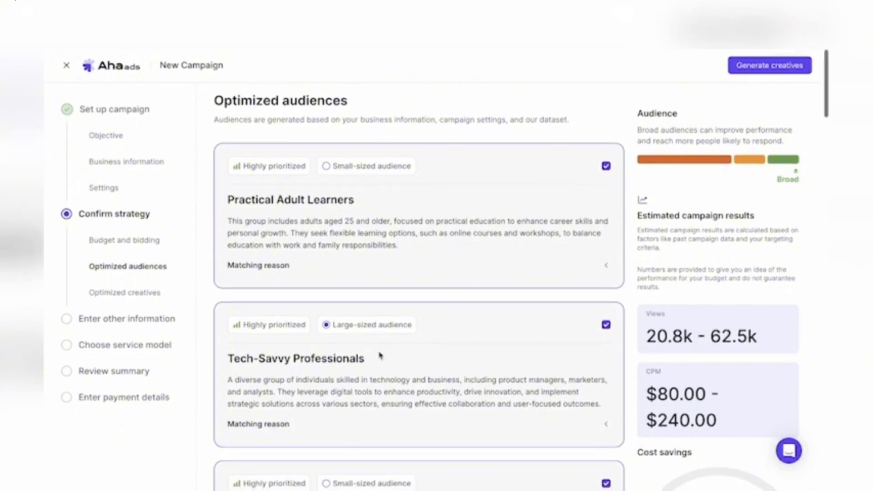
pyautogui.scroll(1, 381, 356)
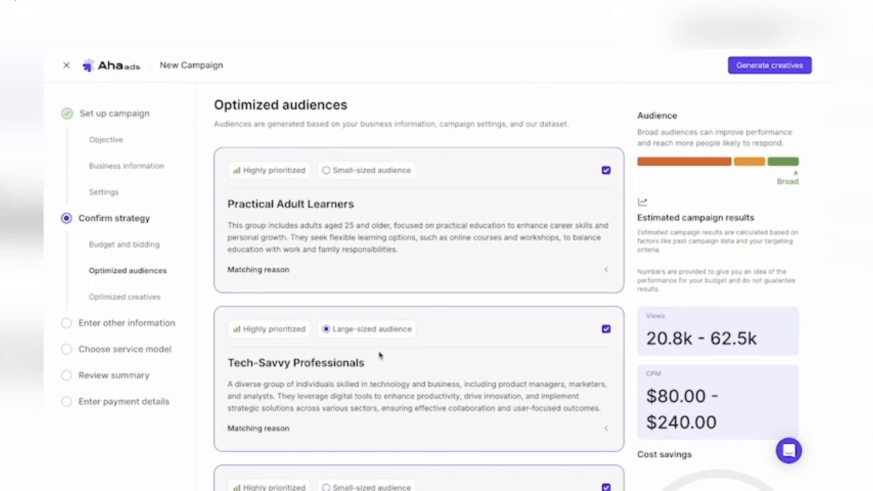
pyautogui.scroll(-1, 354, 392)
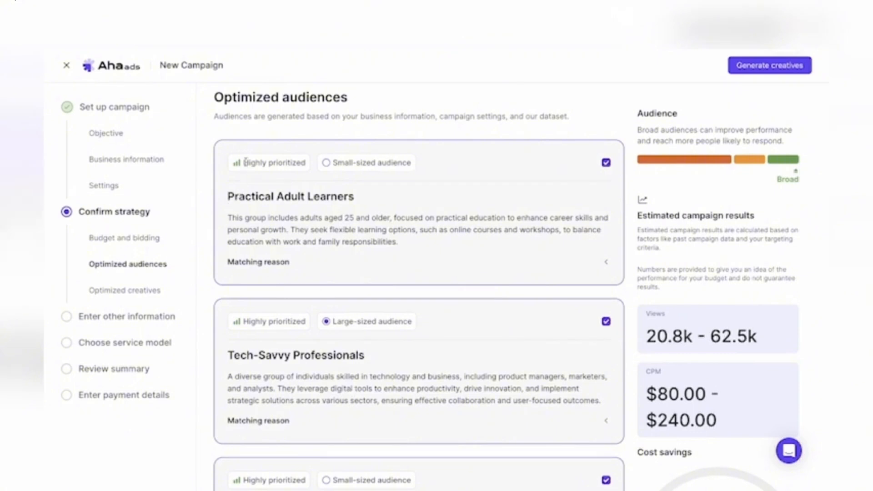
pyautogui.scroll(-1, 280, 310)
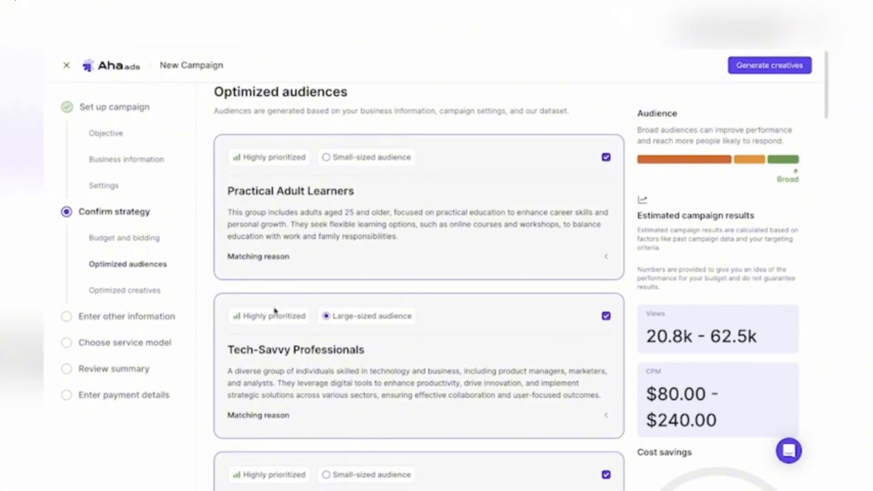
pyautogui.scroll(1, 280, 306)
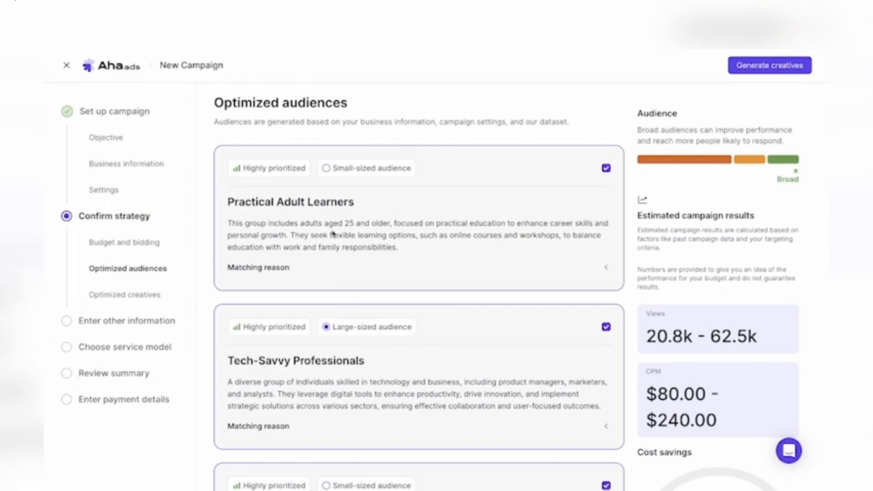
pyautogui.scroll(-6, 387, 425)
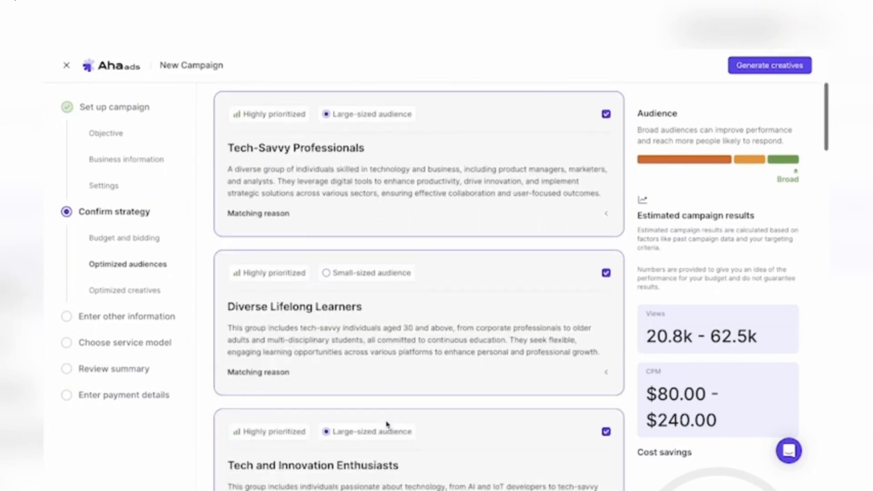
pyautogui.scroll(-1, 387, 425)
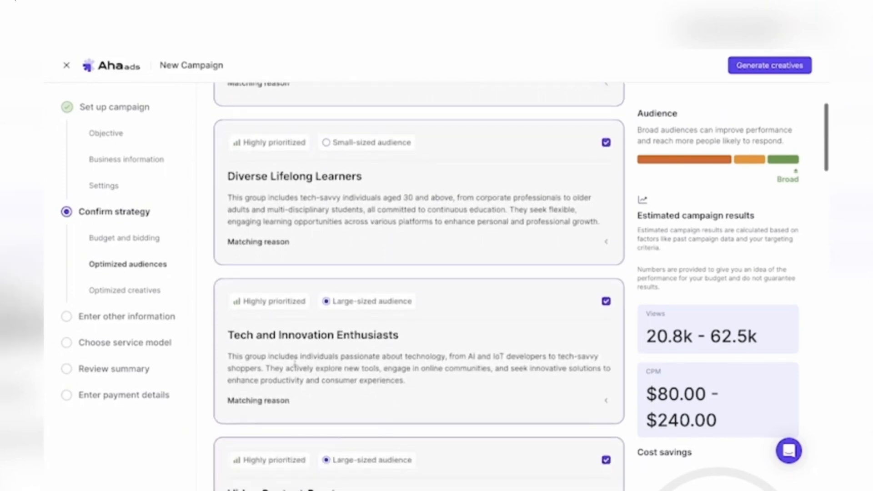
pyautogui.scroll(-8, 482, 236)
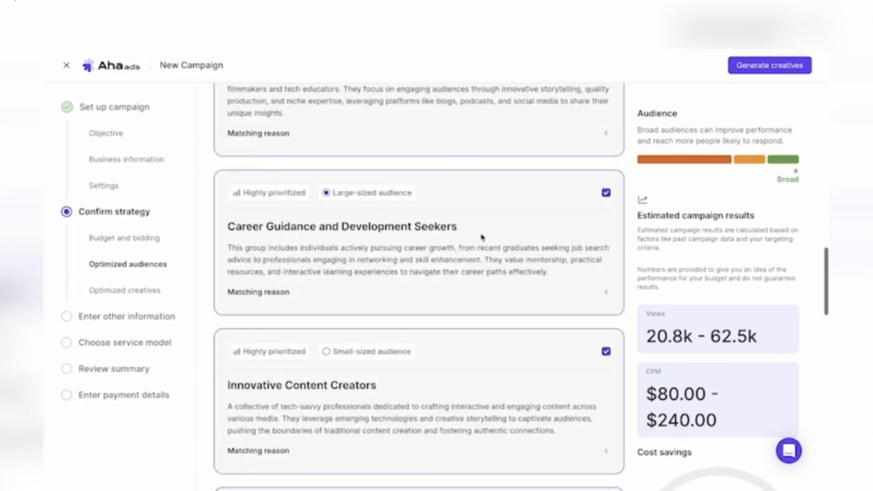
# - Generate the optimized creatives for the selected audience groups
pyautogui.click(773, 70)
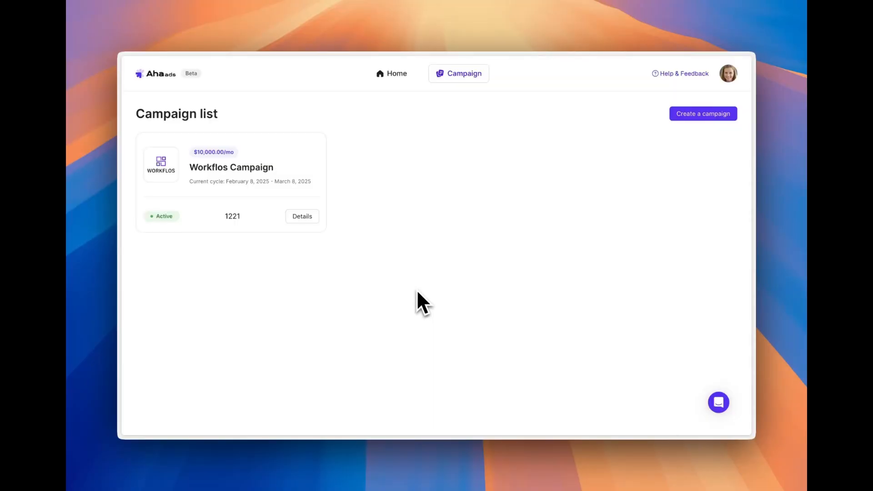
# - Open the Workflos Campaign details and review creator Marketing Master's matching reason, hit content and content information
pyautogui.click(295, 217)
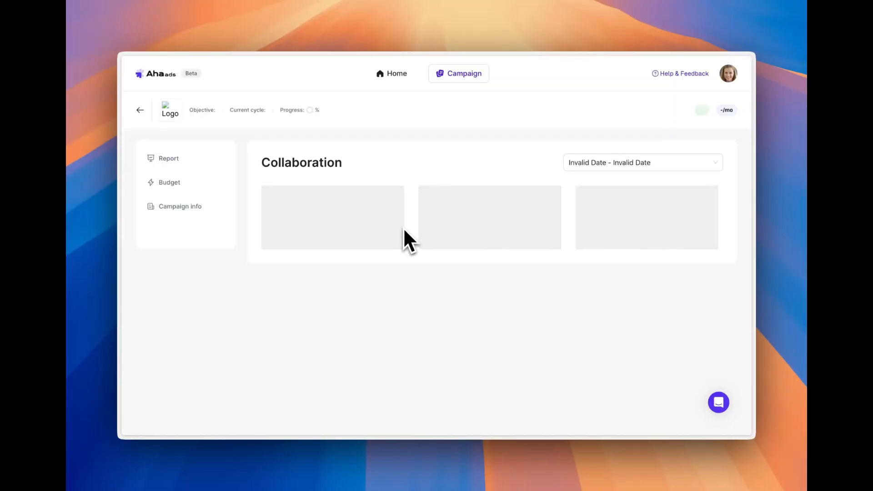
pyautogui.scroll(-5, 453, 263)
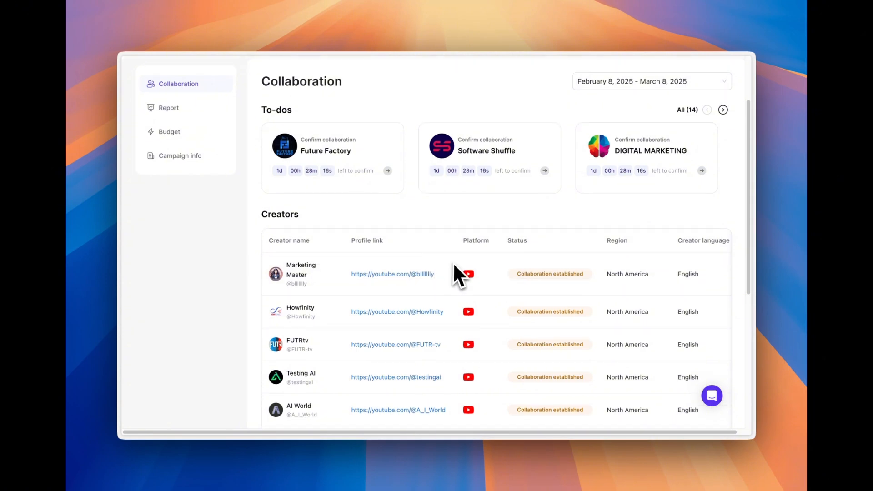
pyautogui.scroll(5, 453, 263)
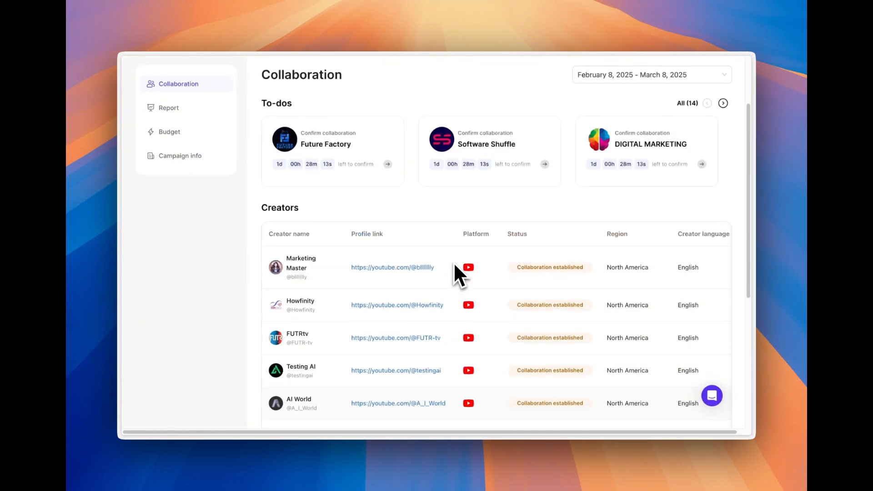
pyautogui.click(301, 273)
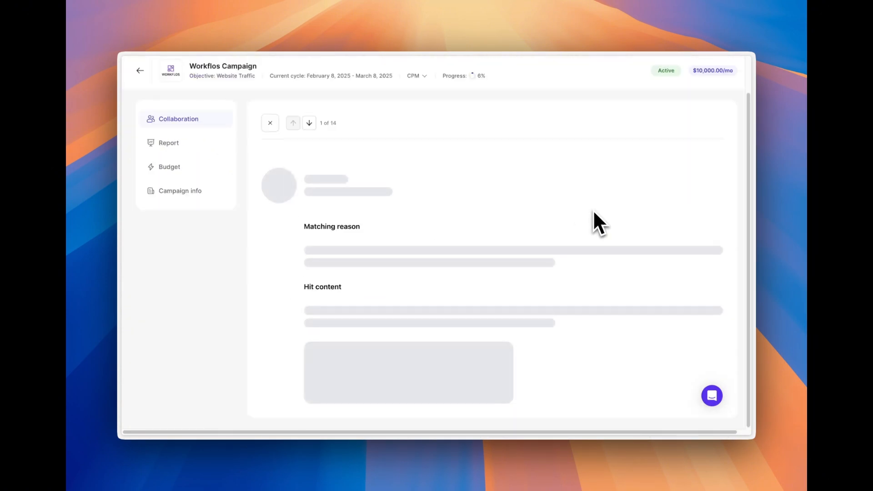
pyautogui.scroll(-2, 637, 233)
pyautogui.scroll(-3, 639, 243)
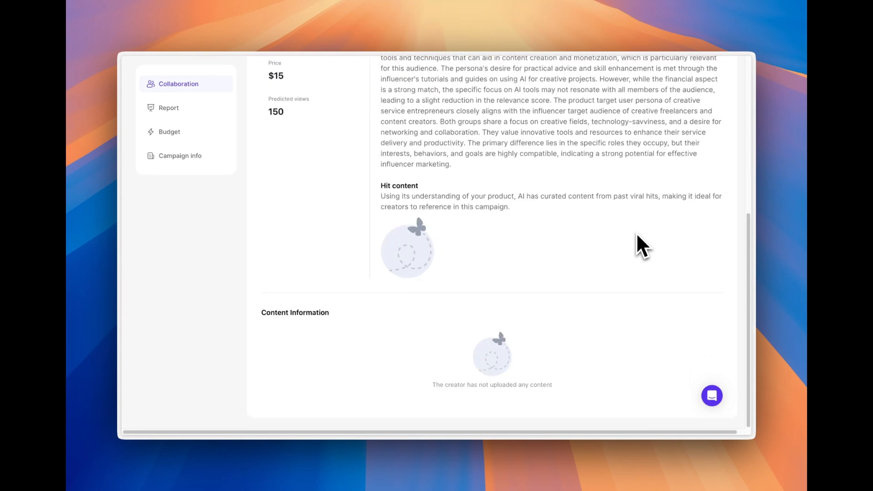
pyautogui.scroll(6, 639, 243)
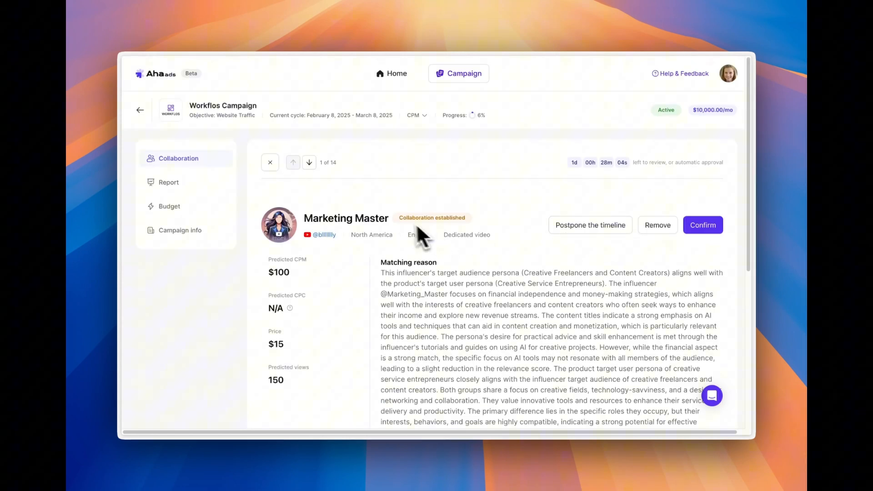
# - Review the next creator, Howfinity, checking its matching reason, predicted CPM, price and predicted views
pyautogui.click(309, 162)
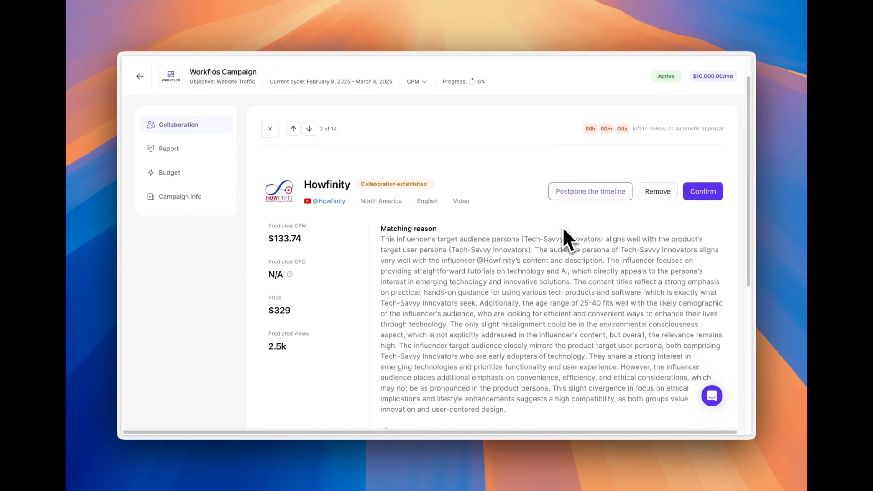
pyautogui.scroll(-3, 563, 227)
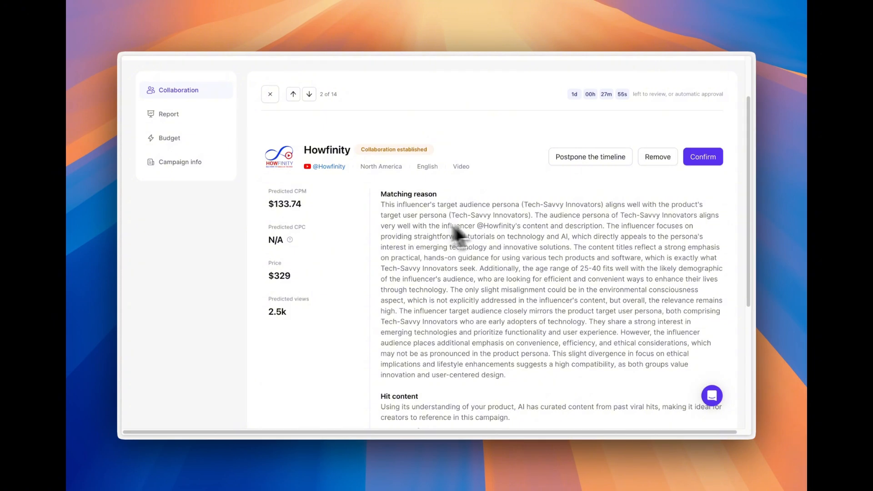
pyautogui.scroll(2, 503, 228)
# - Return to creator Marketing Master and confirm the collaboration
pyautogui.click(293, 124)
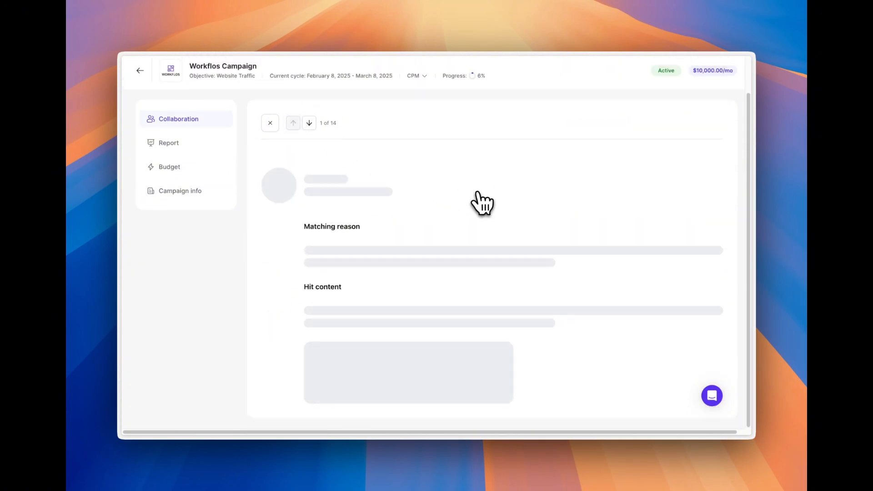
pyautogui.click(700, 174)
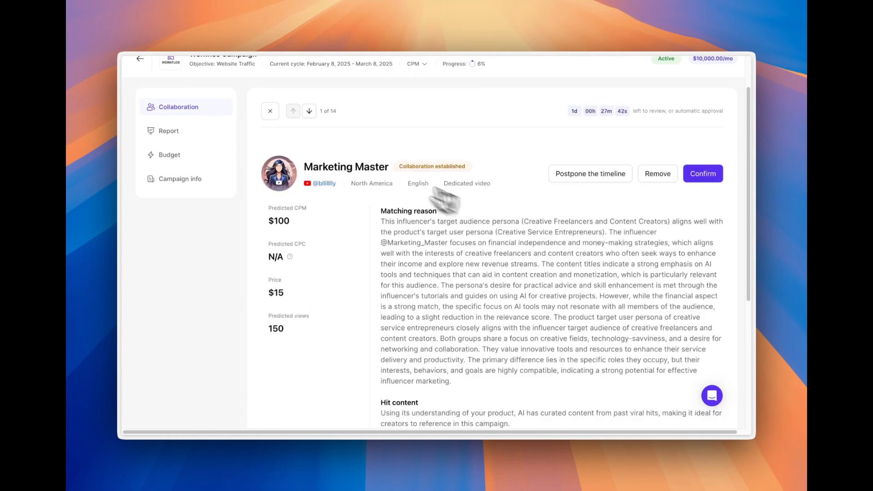
# - Remove creator FUTRtv, giving unmet campaign requirements for creator region and language as the reasons, and close the creator's details
pyautogui.click(310, 112)
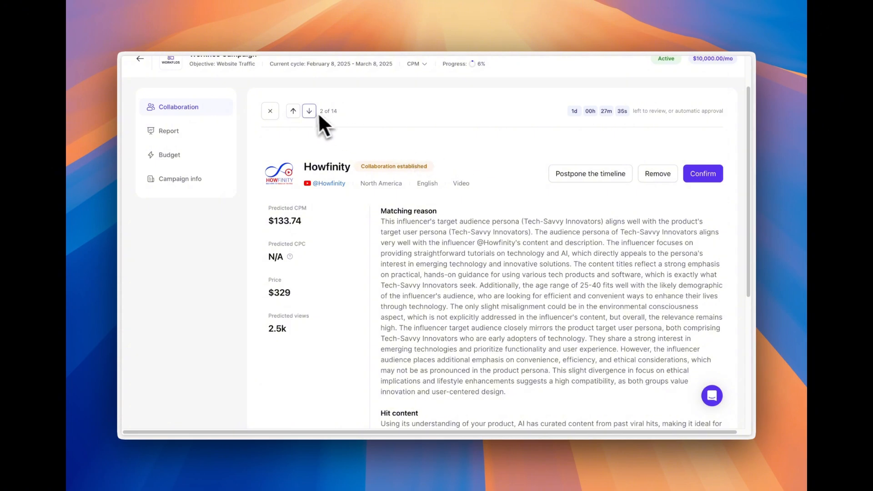
pyautogui.click(311, 112)
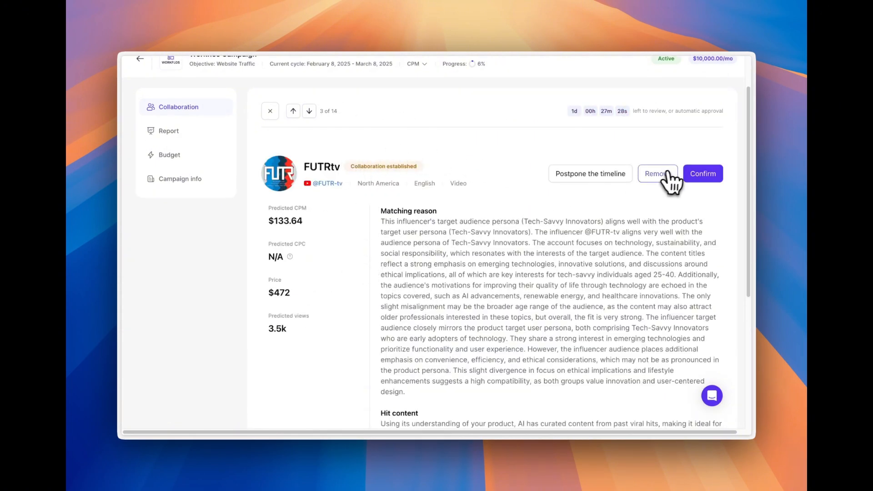
pyautogui.click(664, 175)
pyautogui.click(335, 175)
pyautogui.click(335, 187)
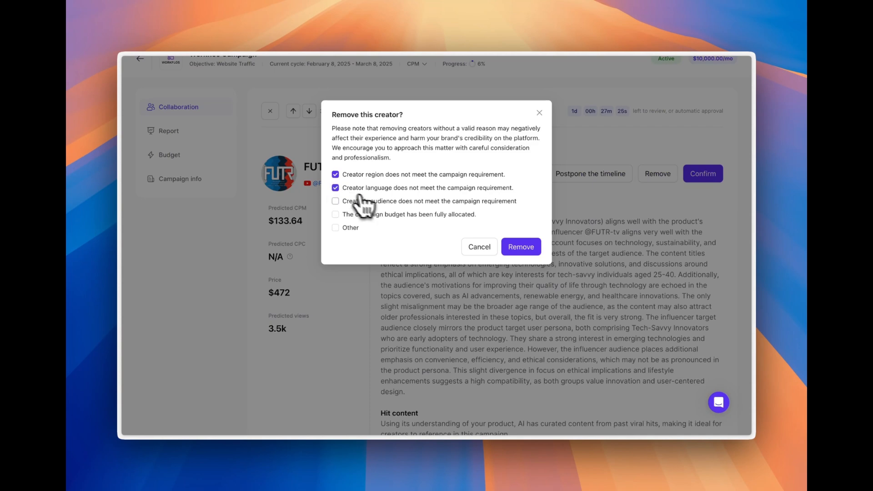
pyautogui.click(519, 248)
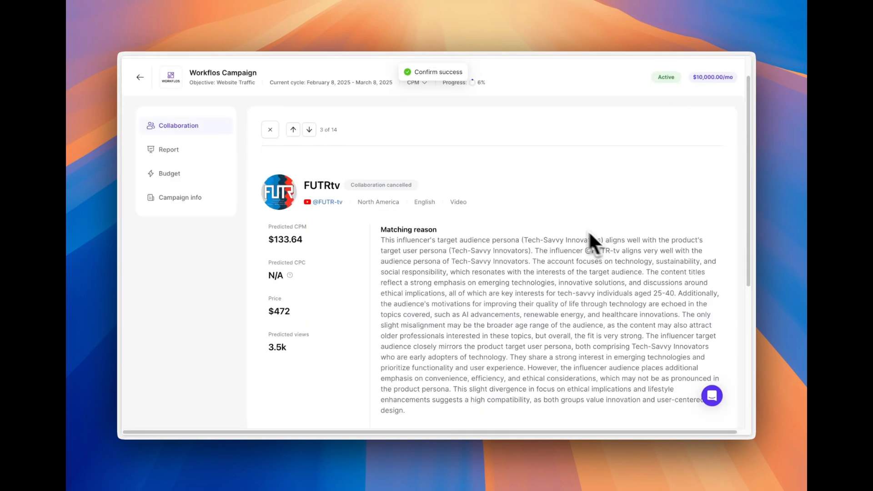
pyautogui.click(270, 131)
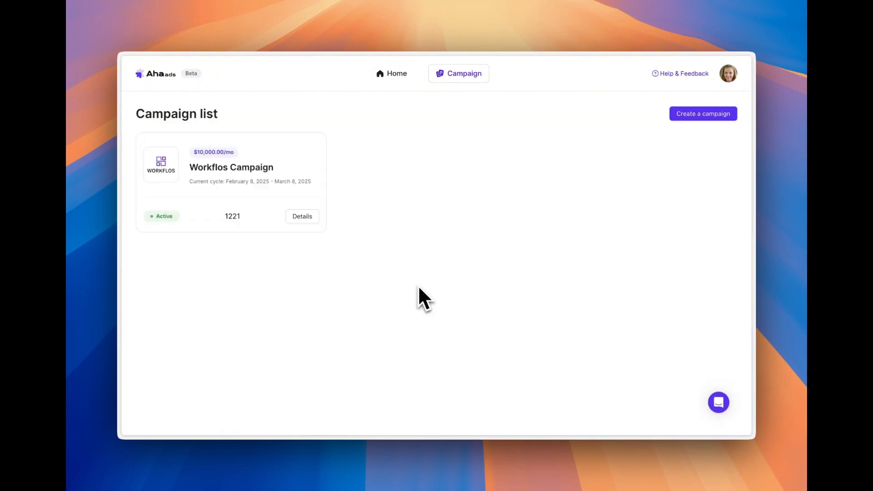
# - Reopen the Workflos Campaign and find the script submitted by Marketing Master under the creator's content information
pyautogui.click(302, 216)
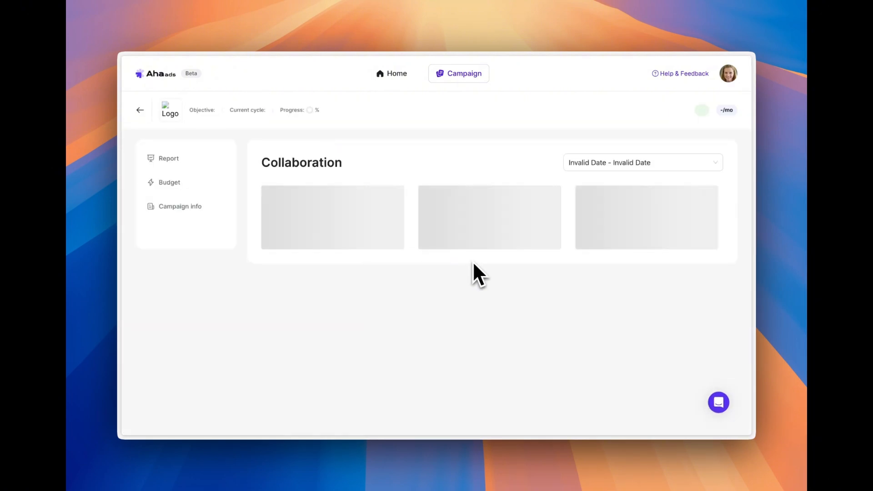
pyautogui.scroll(-1, 534, 277)
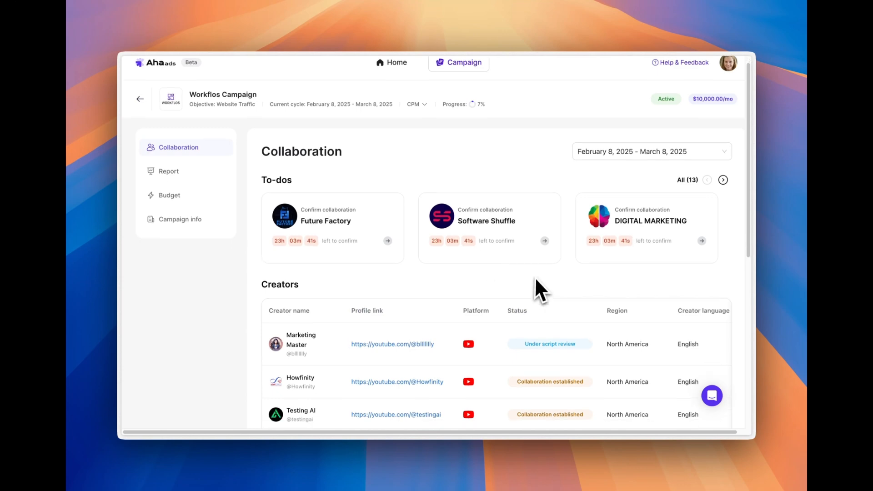
pyautogui.scroll(-2, 537, 282)
pyautogui.click(303, 311)
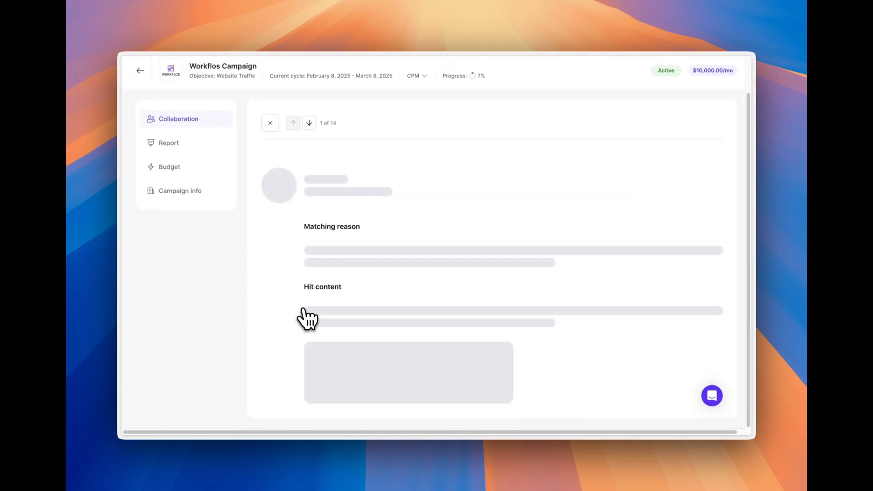
pyautogui.scroll(-1, 423, 259)
pyautogui.scroll(-6, 526, 244)
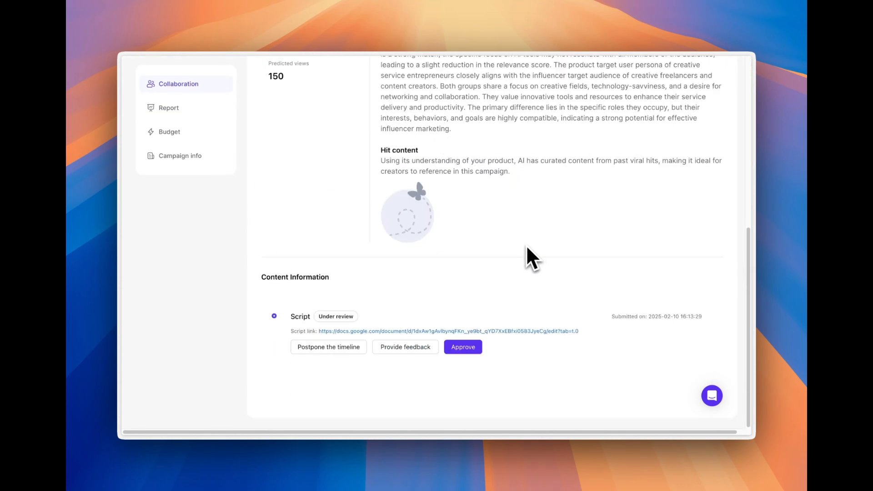
# - Read through Marketing Master's linked script document, close it, and approve the script
pyautogui.click(450, 337)
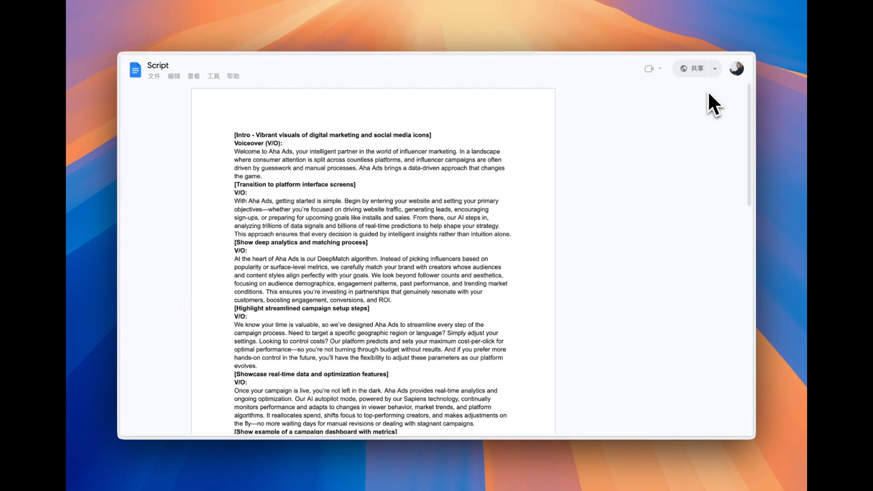
pyautogui.scroll(-10, 565, 209)
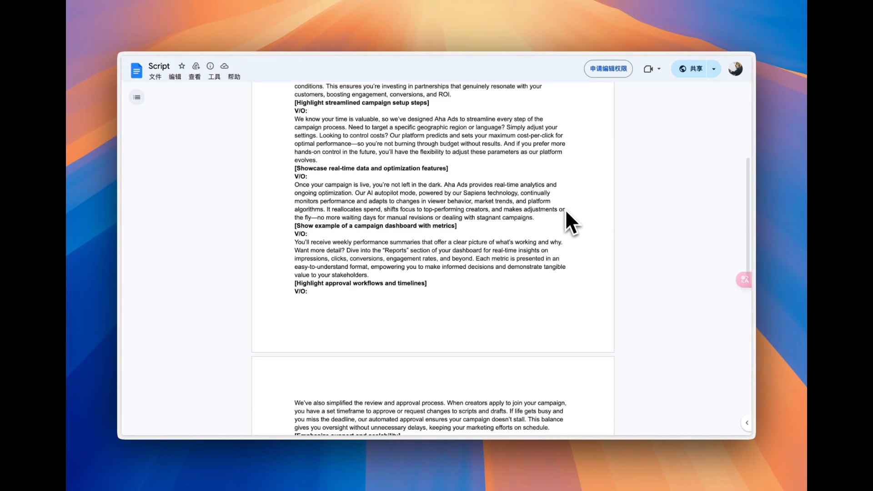
pyautogui.scroll(-4, 565, 210)
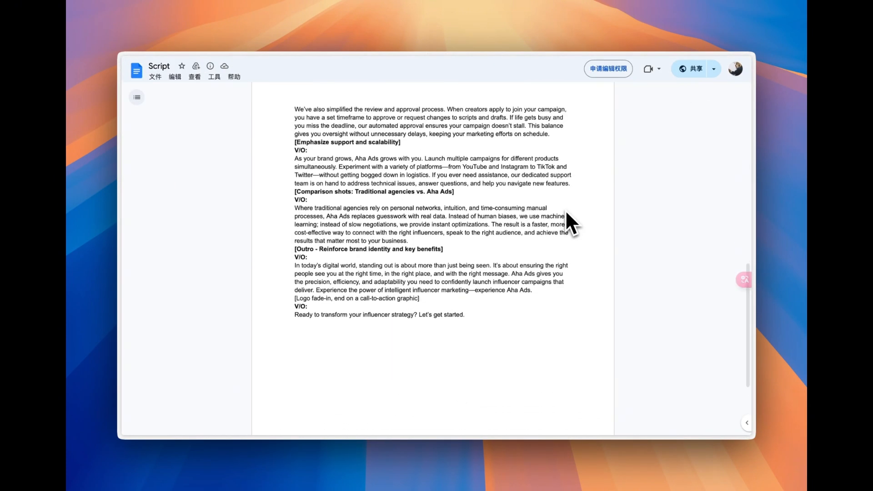
pyautogui.scroll(9, 566, 210)
pyautogui.scroll(3, 566, 210)
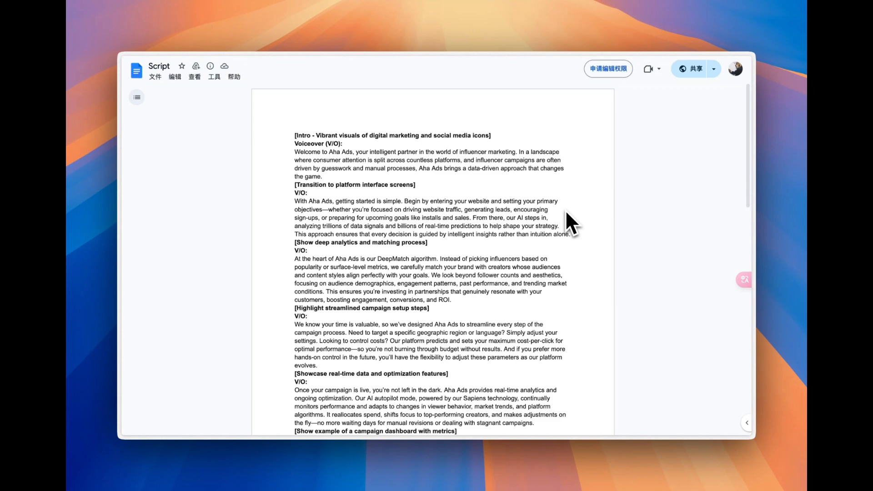
pyautogui.press('super+w')
pyautogui.click(469, 347)
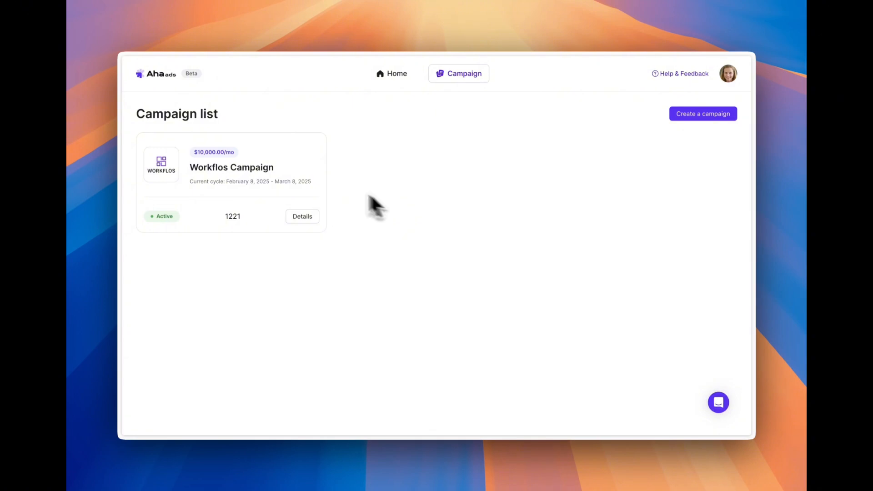
# - Open Marketing Master's entry in the Workflos Campaign and watch the linked video draft 1 on YouTube
pyautogui.click(304, 218)
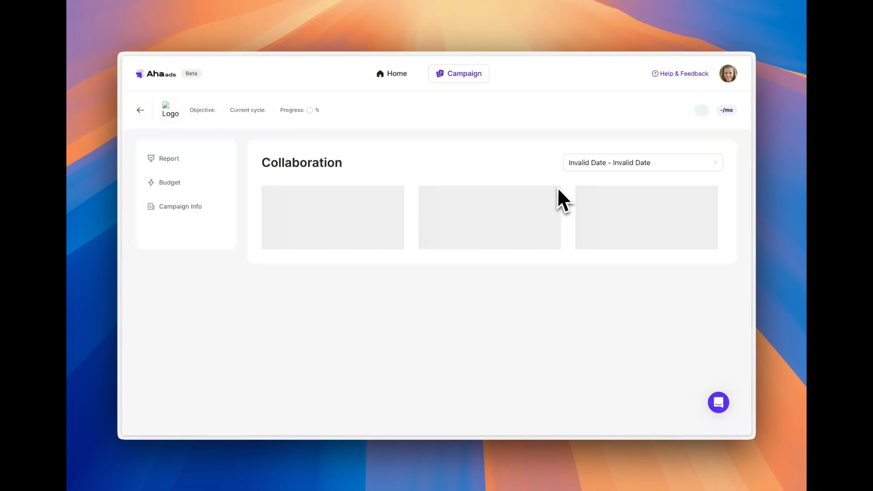
pyautogui.scroll(-3, 514, 190)
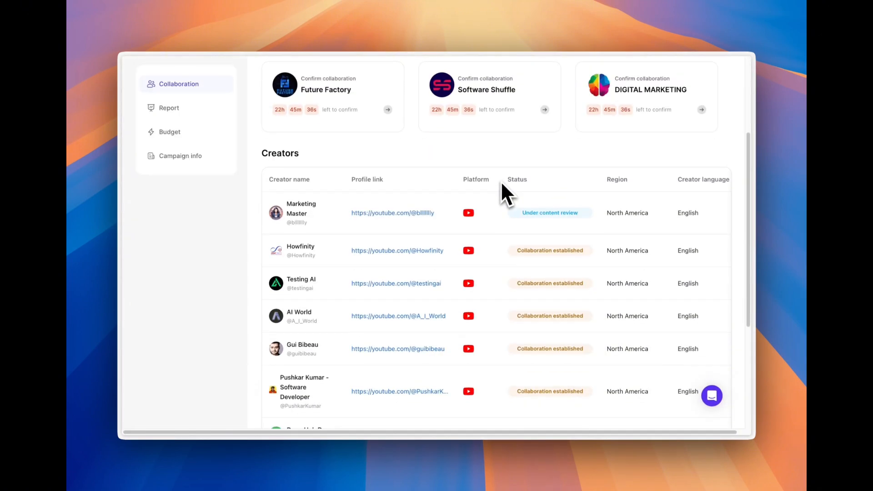
pyautogui.click(314, 214)
pyautogui.scroll(-10, 522, 219)
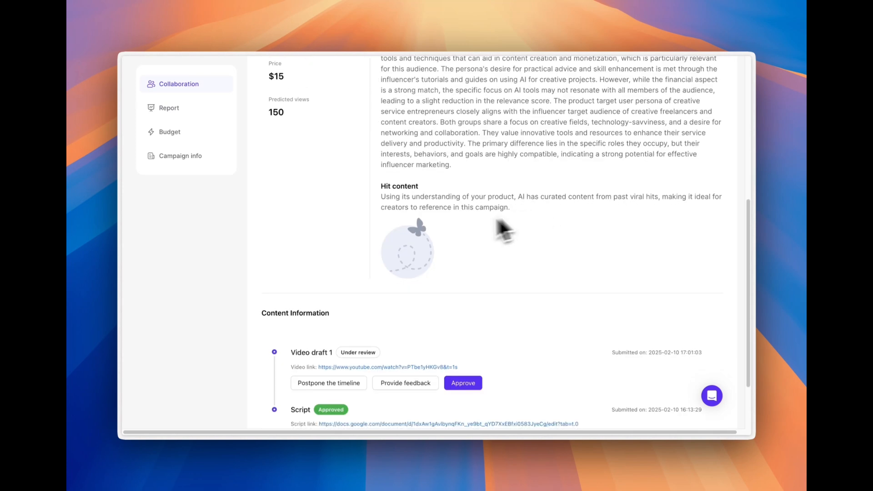
pyautogui.click(391, 306)
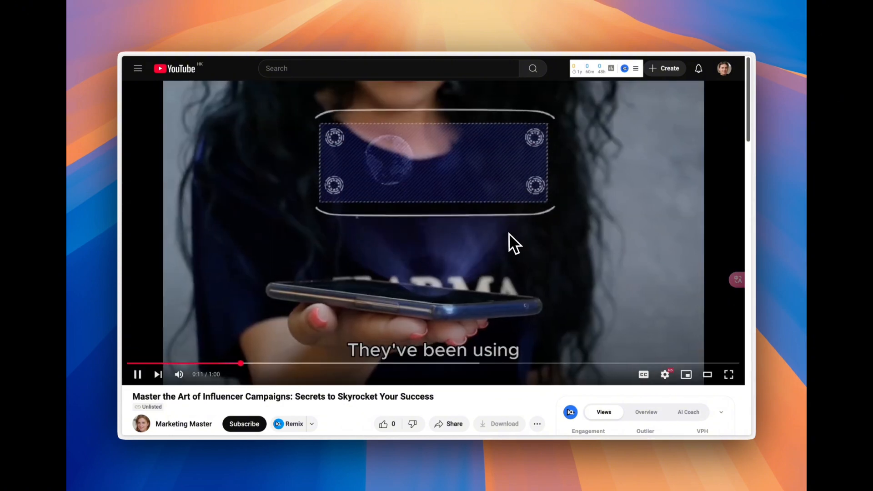
pyautogui.click(509, 234)
pyautogui.press('super+w')
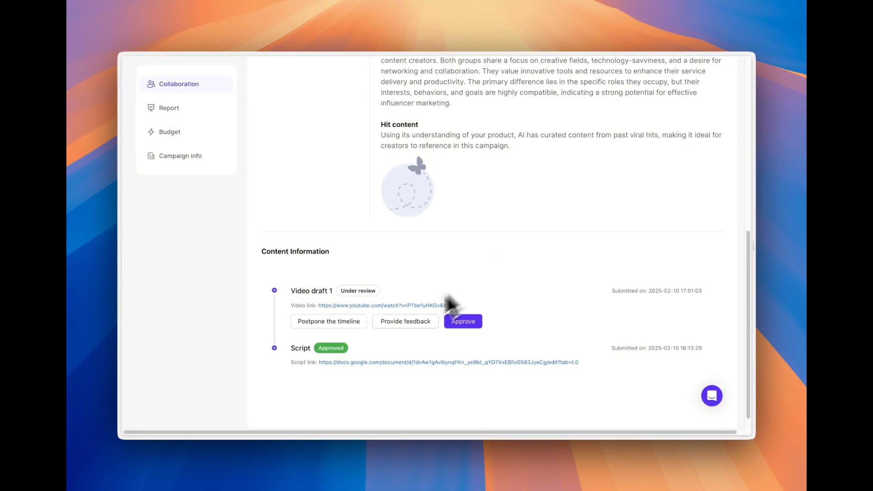
# - Send feedback on video draft 1 with the 5-minute video length and description Call-to-Action items, plus a suggestion to add the product name
pyautogui.click(398, 323)
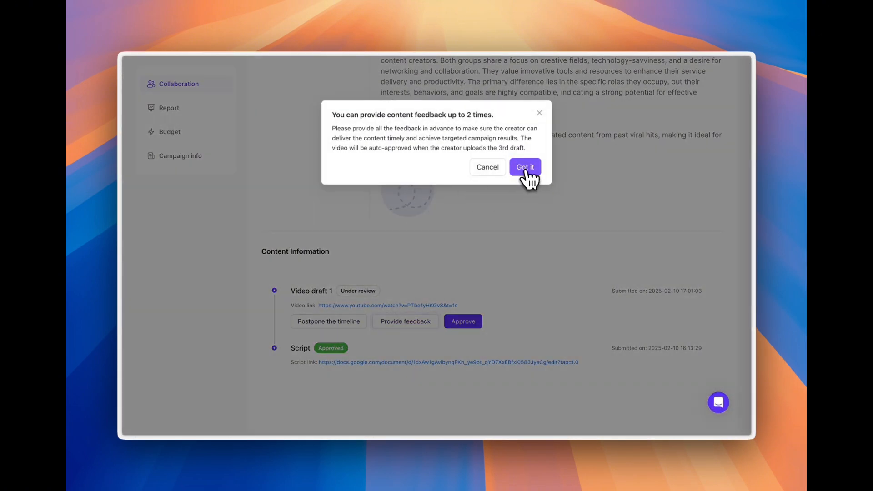
pyautogui.click(518, 177)
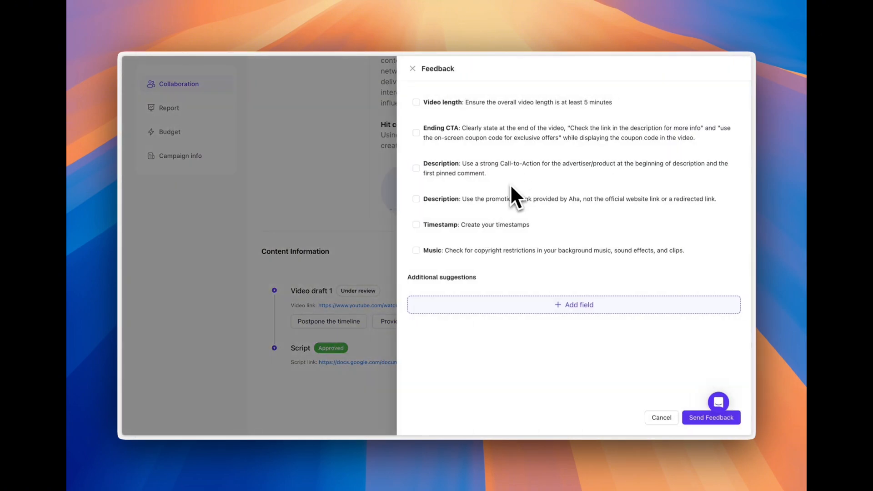
pyautogui.click(418, 171)
pyautogui.click(486, 305)
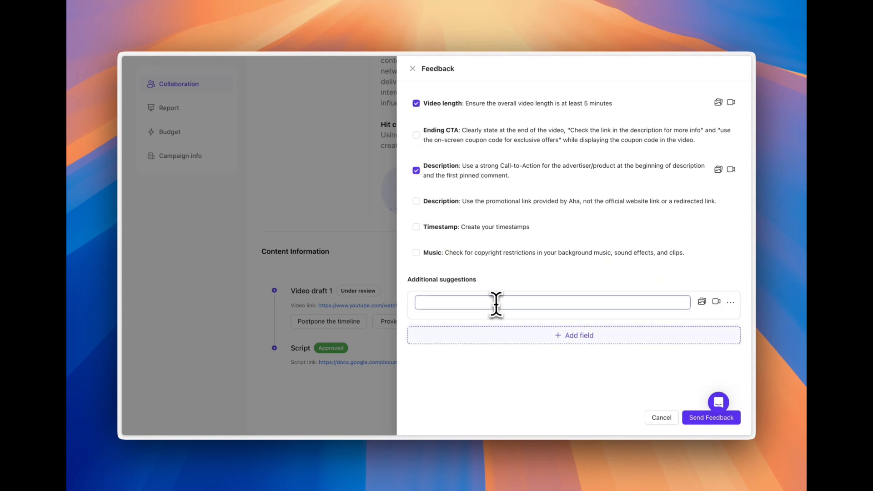
pyautogui.write('Please add the product name')
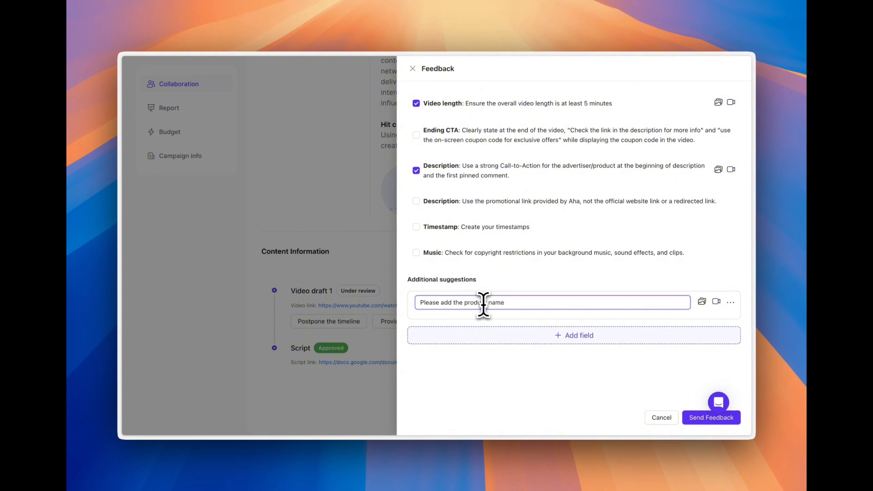
pyautogui.click(694, 417)
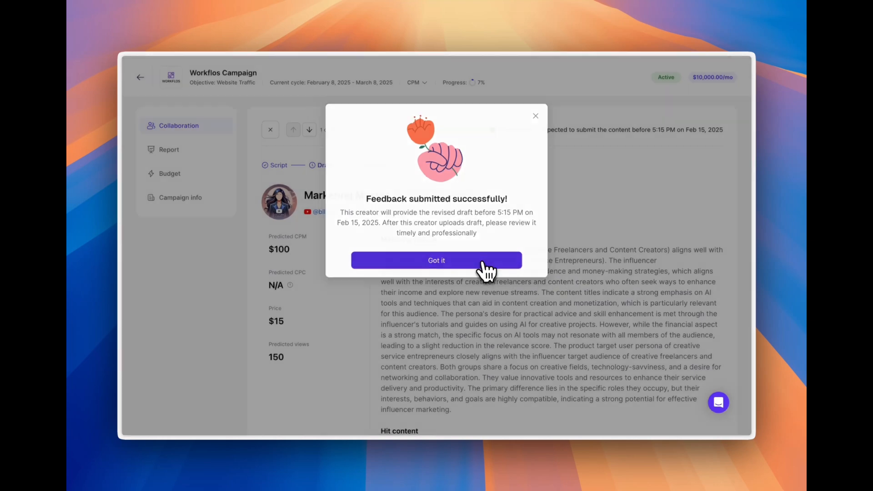
# - Close the feedback confirmation and review the requirements and suggestions recorded for video draft 1 under the creator's content information
pyautogui.click(483, 264)
pyautogui.scroll(-8, 490, 291)
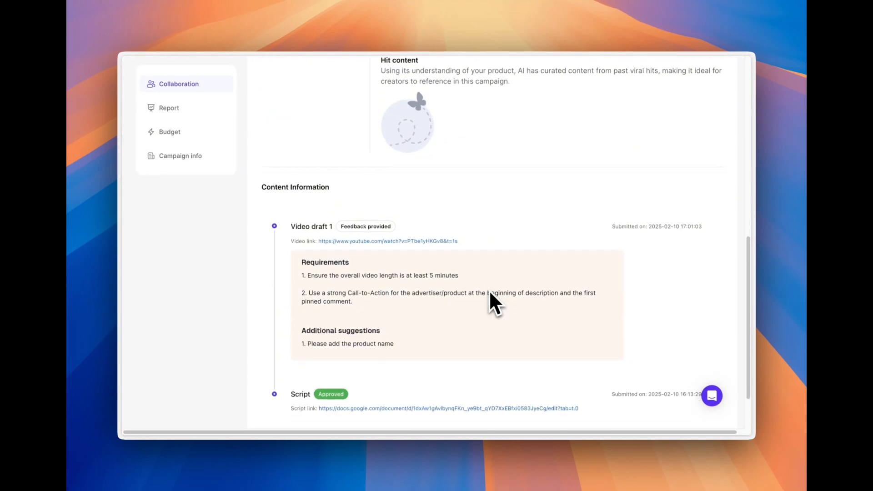
pyautogui.scroll(-3, 490, 290)
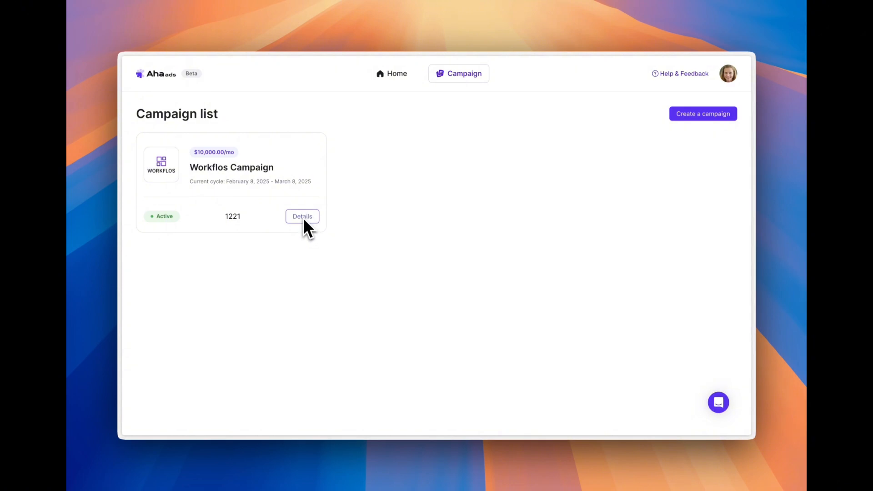
# - Reopen the Workflos Campaign and find video draft 2 in Marketing Master's content information
pyautogui.click(304, 217)
pyautogui.scroll(-3, 499, 231)
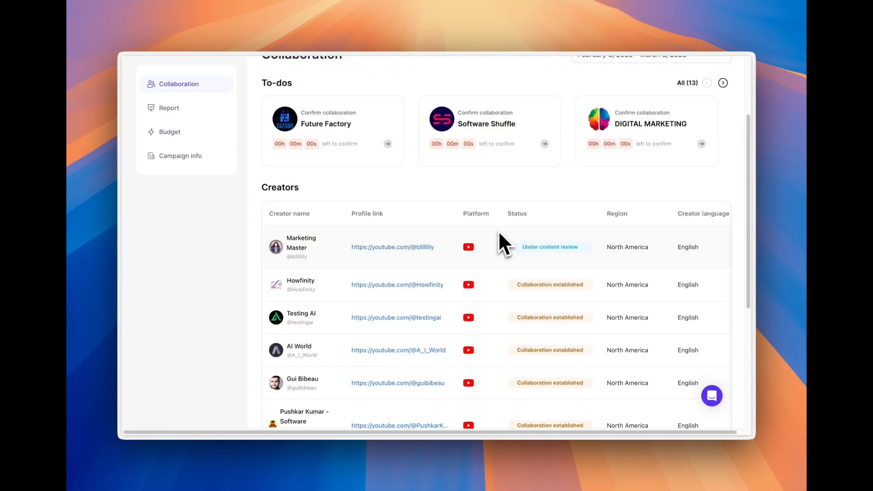
pyautogui.click(331, 250)
pyautogui.scroll(-2, 589, 210)
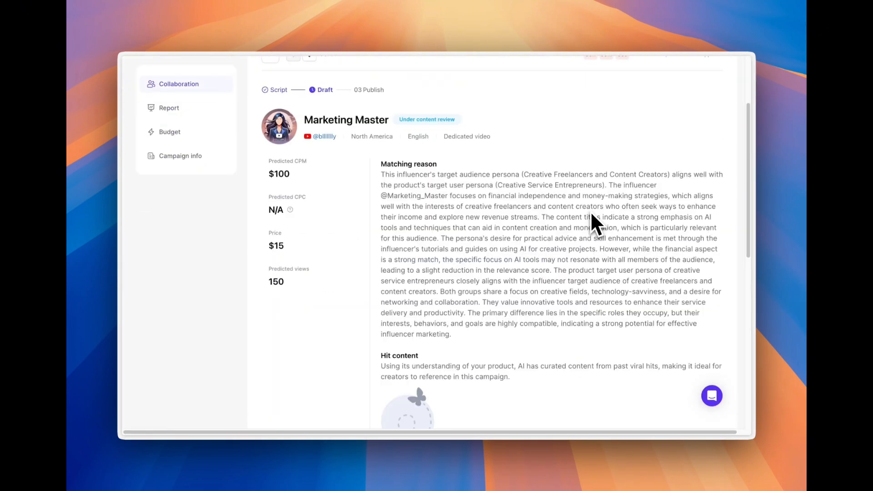
pyautogui.scroll(-6, 593, 214)
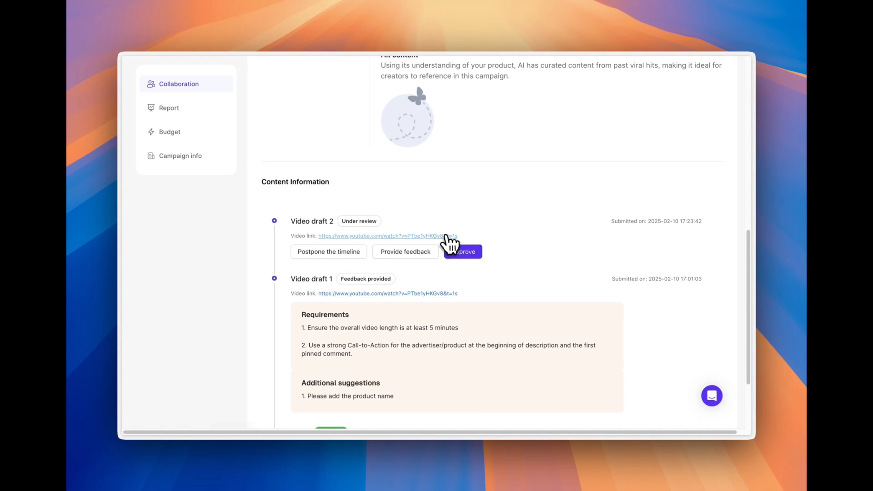
# - Watch the linked video draft 2 on YouTube, close it, and approve the draft
pyautogui.click(448, 240)
pyautogui.click(705, 86)
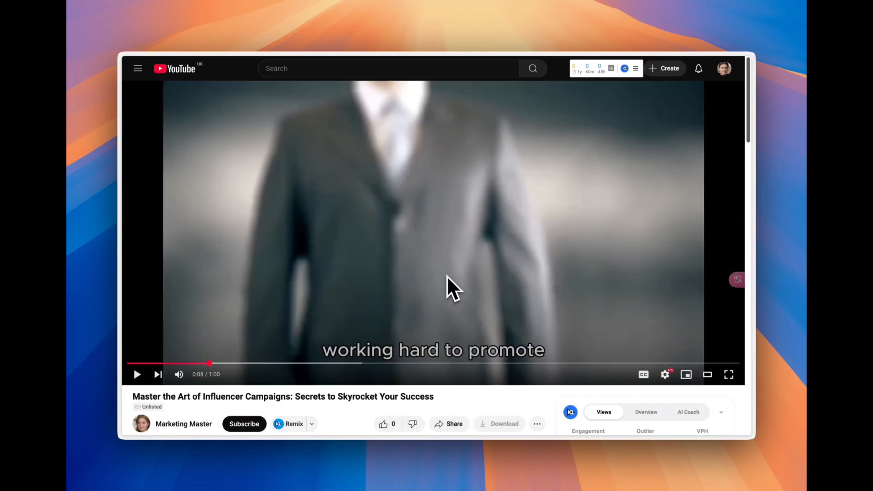
pyautogui.press('Escape')
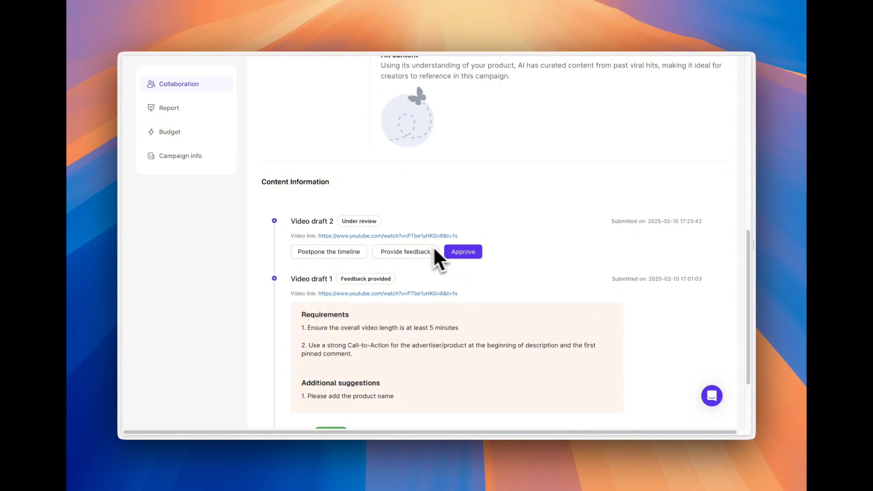
pyautogui.click(465, 252)
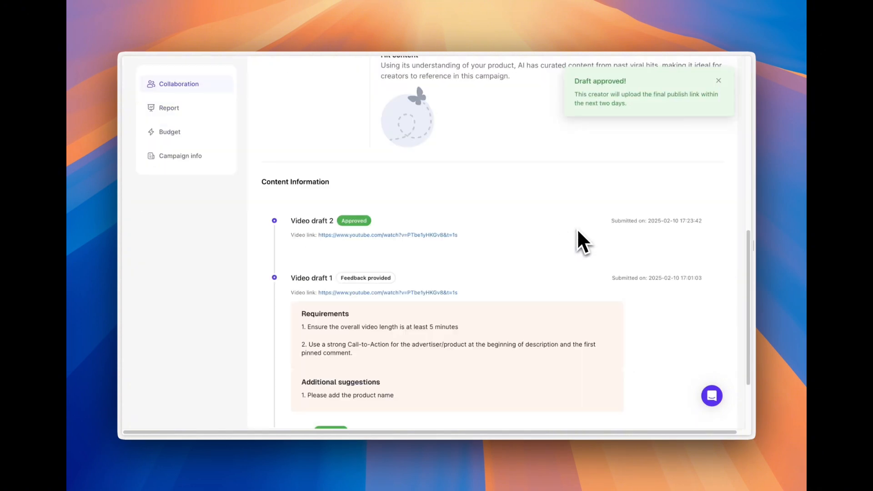
pyautogui.scroll(10, 498, 266)
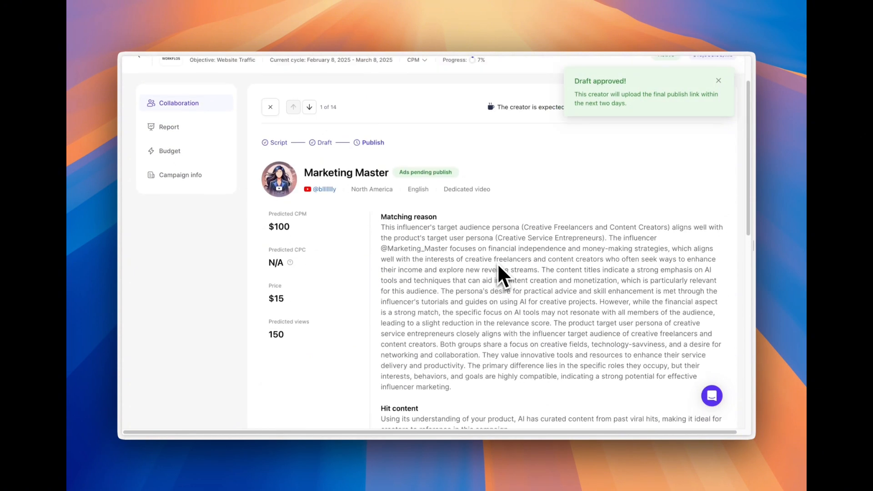
pyautogui.scroll(1, 498, 268)
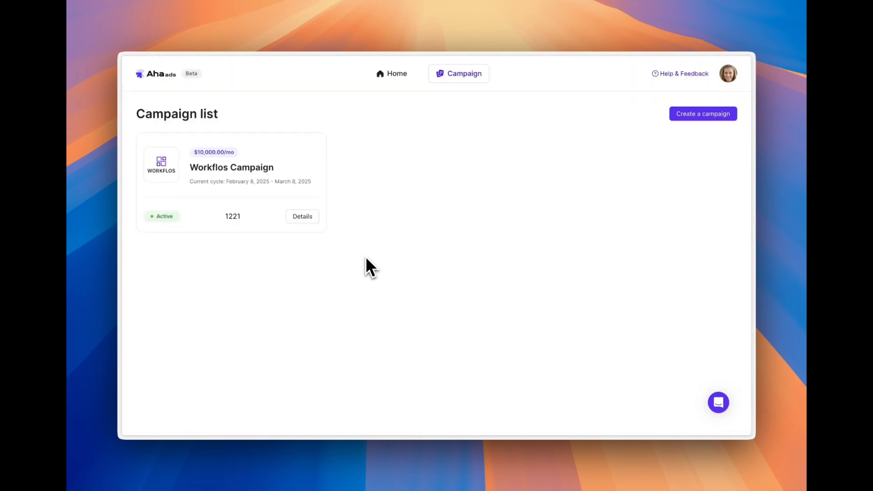
# - Open Marketing Master's entry in the Workflos Campaign and watch the published video submitted as the Final Link, then close it
pyautogui.click(313, 221)
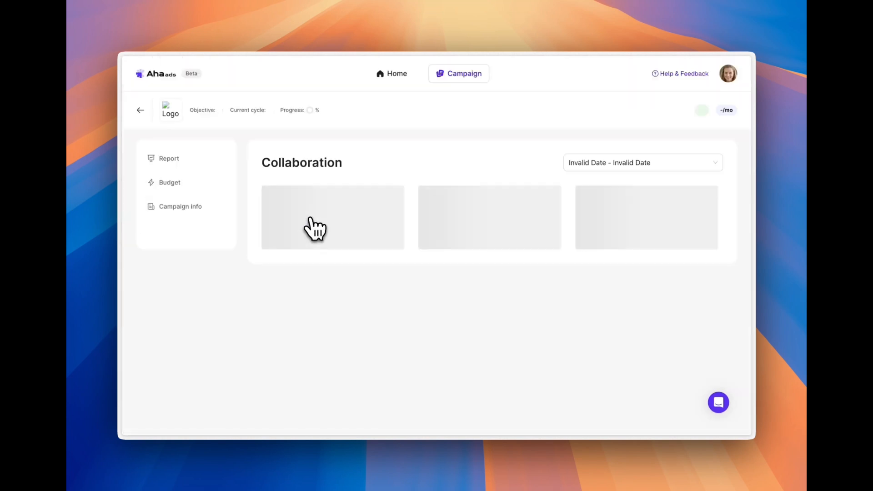
pyautogui.scroll(-3, 432, 253)
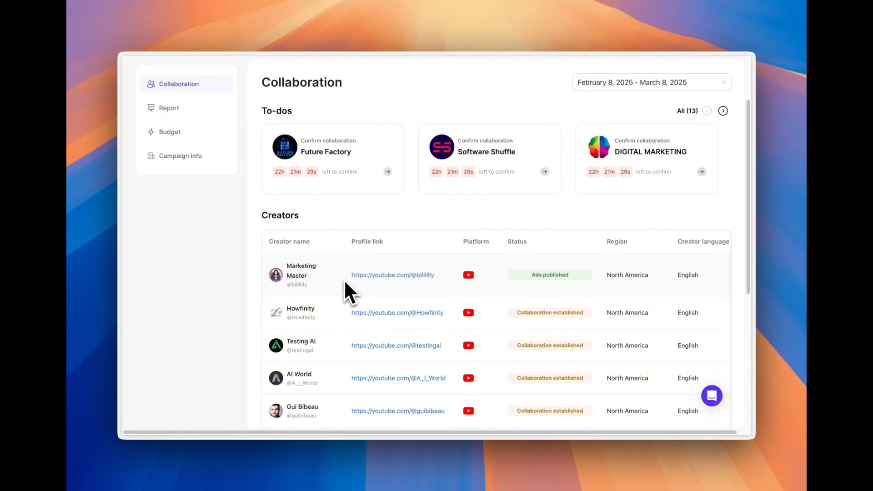
pyautogui.click(314, 277)
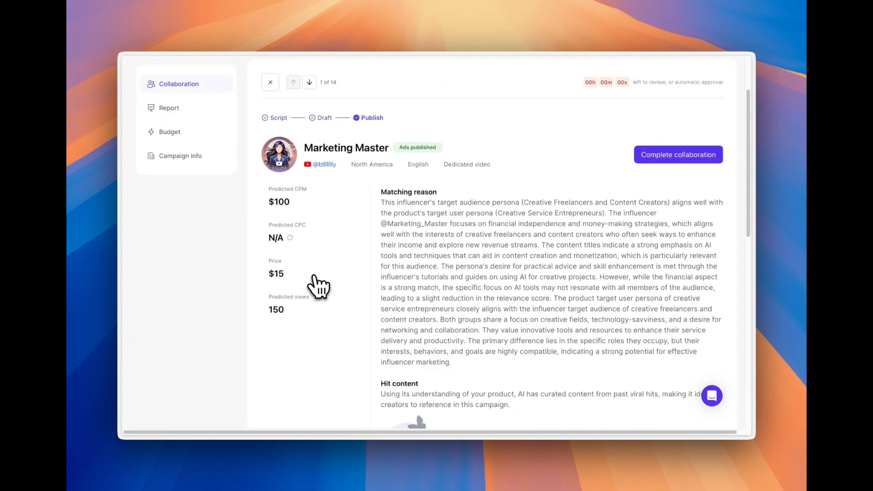
pyautogui.scroll(-6, 359, 273)
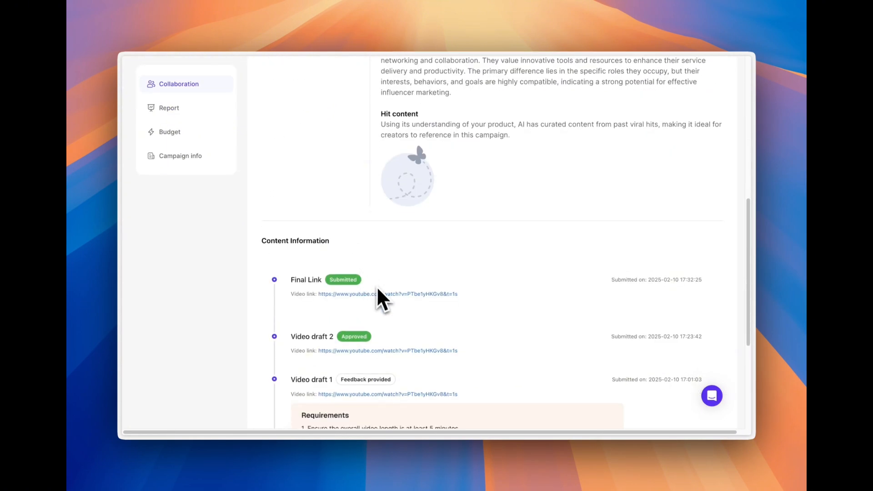
pyautogui.click(376, 294)
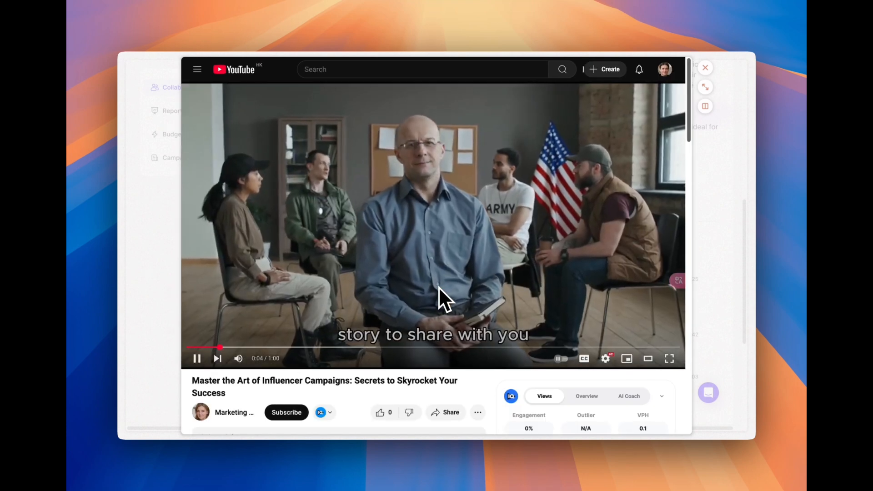
pyautogui.click(700, 253)
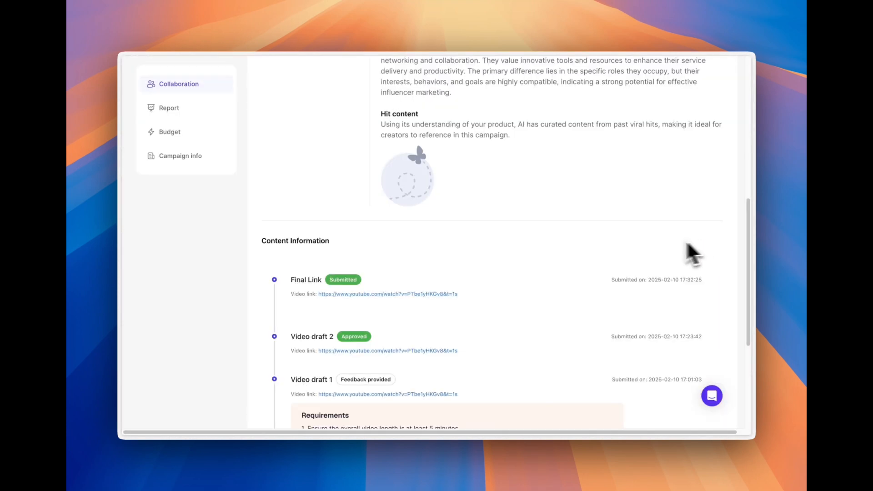
# - Complete the collaboration with Marketing Master and close the confirmation
pyautogui.scroll(10, 569, 300)
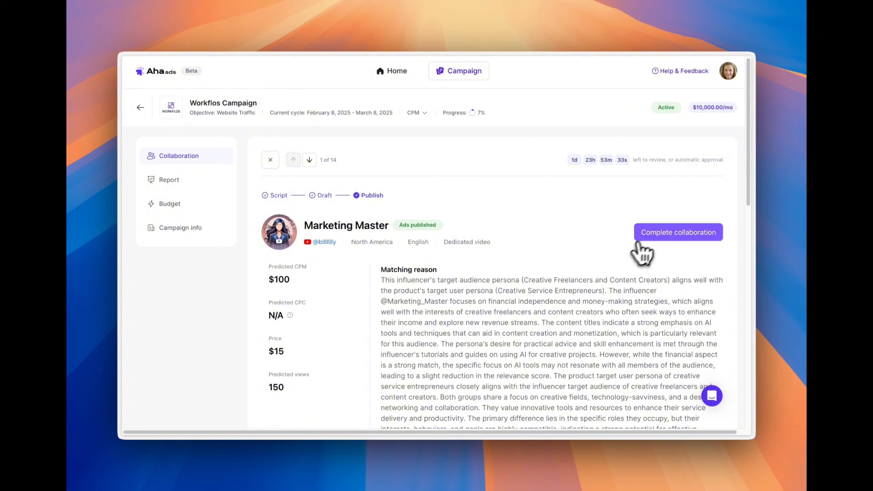
pyautogui.click(653, 234)
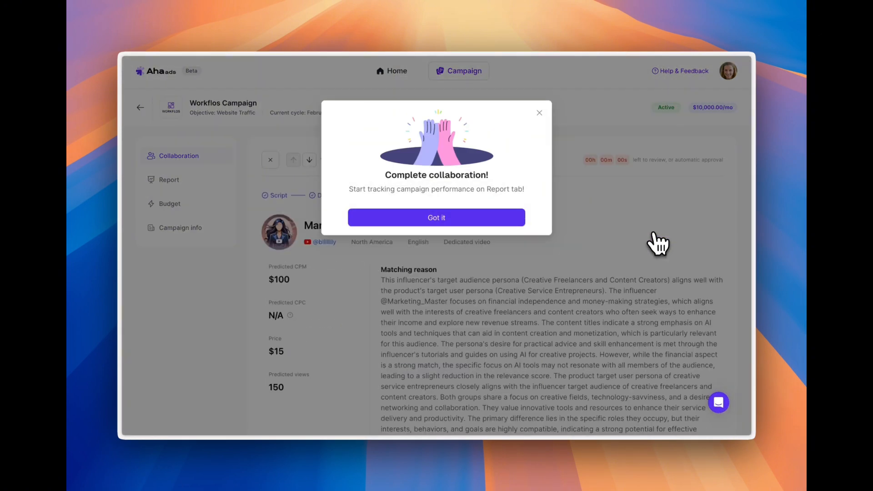
pyautogui.click(505, 223)
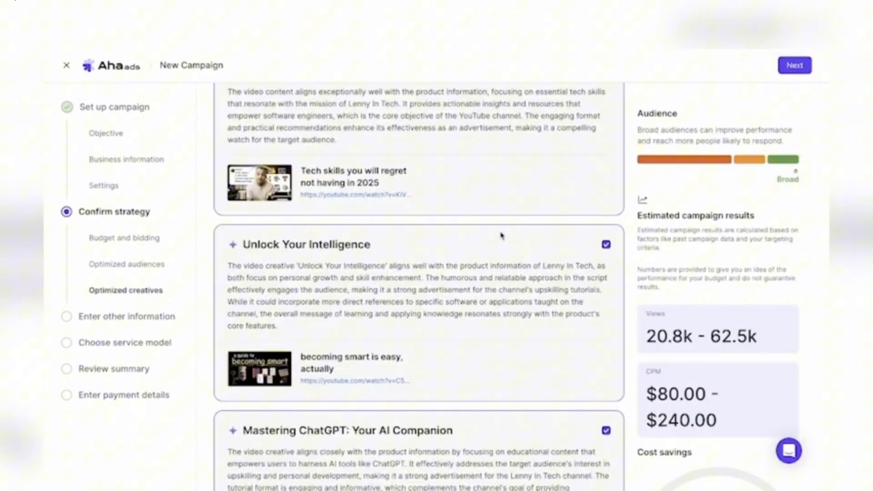
# - Examine the Optimized creatives suggested for the new campaign, from Mastering Power BI in Minutes to Addictive Editing Masterclass
pyautogui.scroll(10, 501, 236)
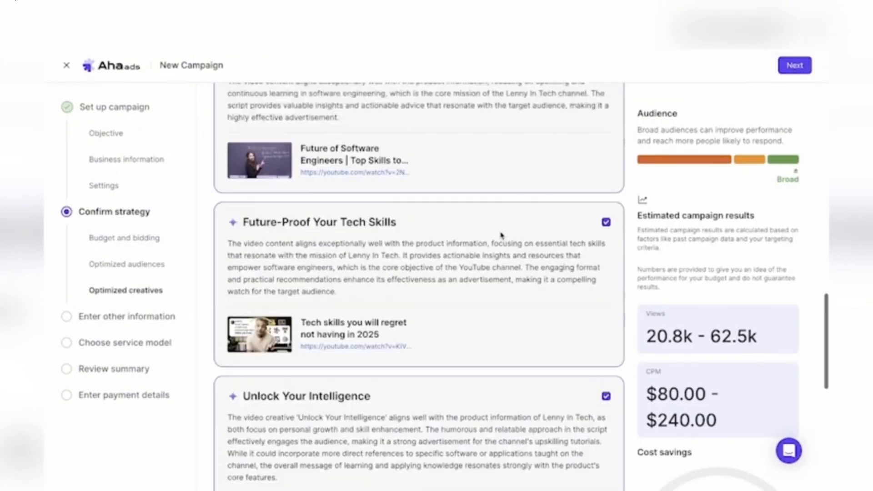
pyautogui.scroll(15, 501, 235)
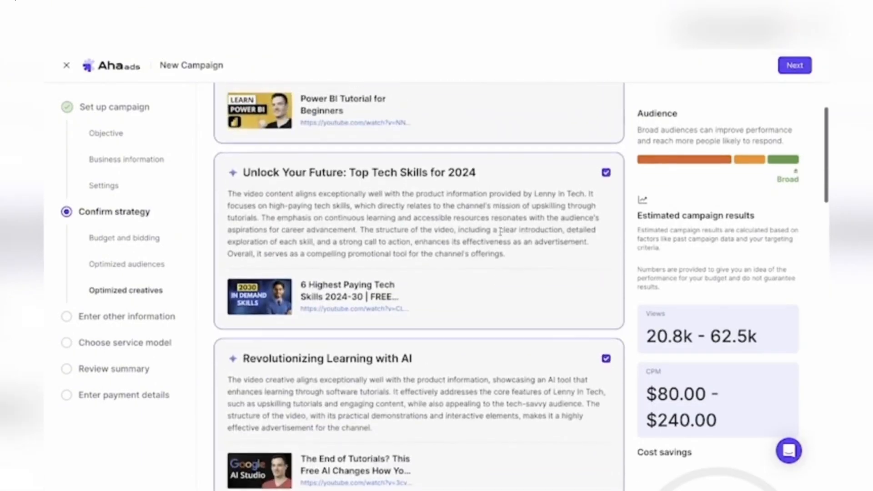
pyautogui.scroll(1, 501, 236)
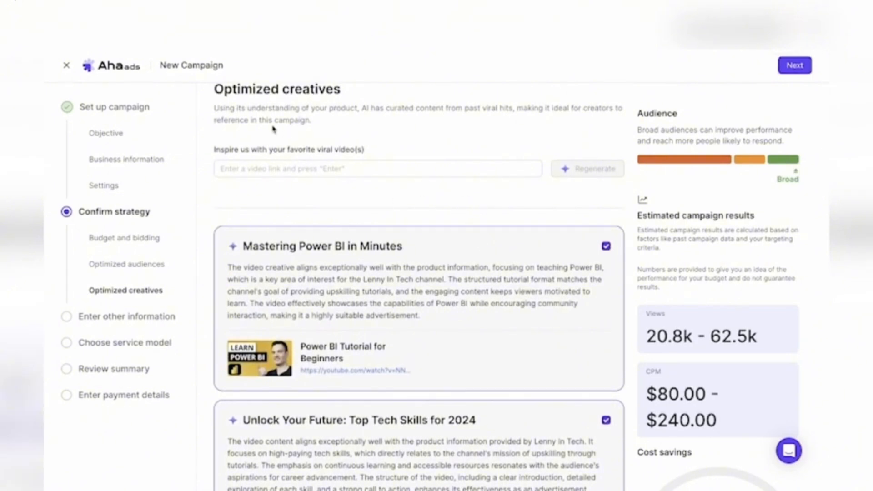
pyautogui.scroll(-3, 367, 280)
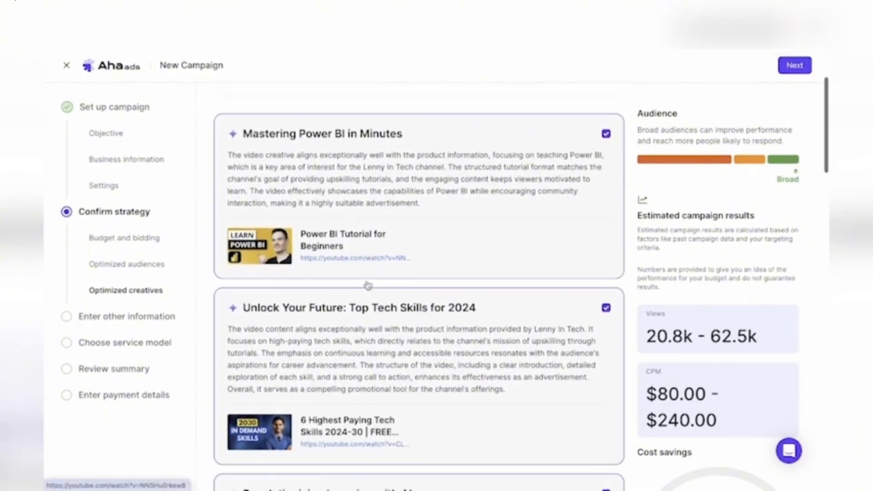
pyautogui.scroll(-9, 330, 263)
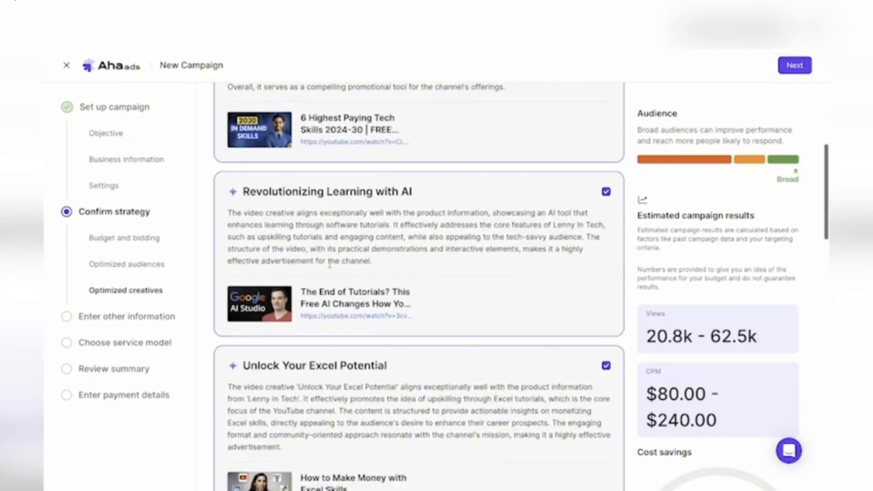
pyautogui.scroll(-1, 331, 263)
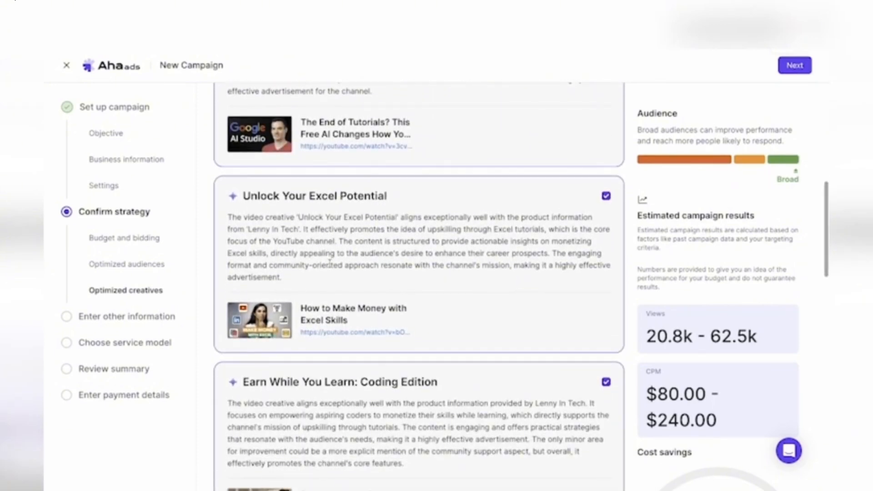
pyautogui.scroll(-1, 330, 260)
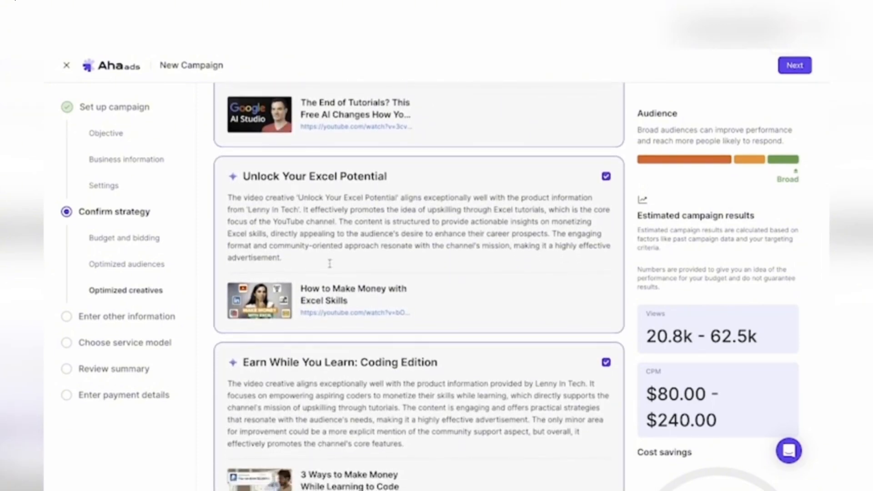
pyautogui.scroll(-6, 330, 263)
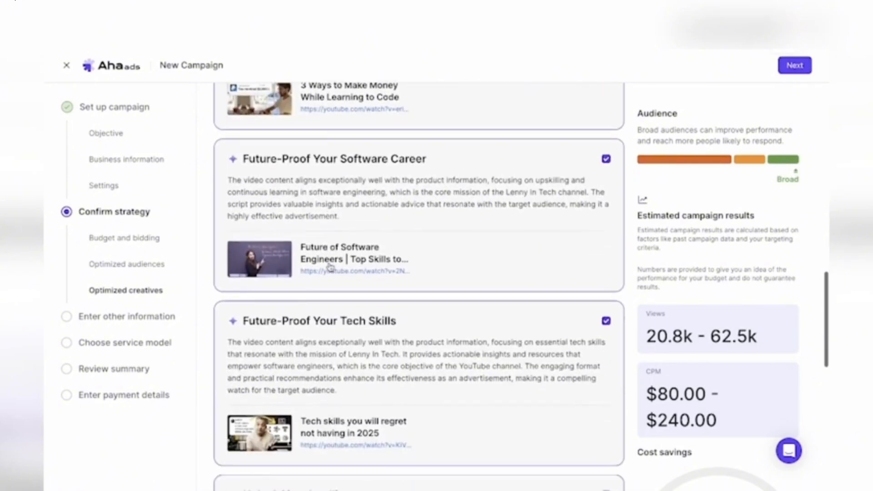
pyautogui.scroll(-1, 330, 267)
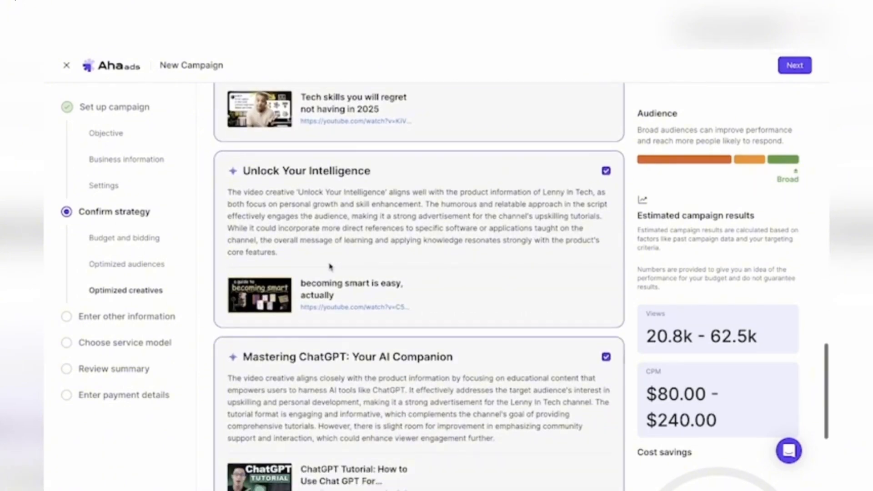
pyautogui.scroll(-4, 330, 266)
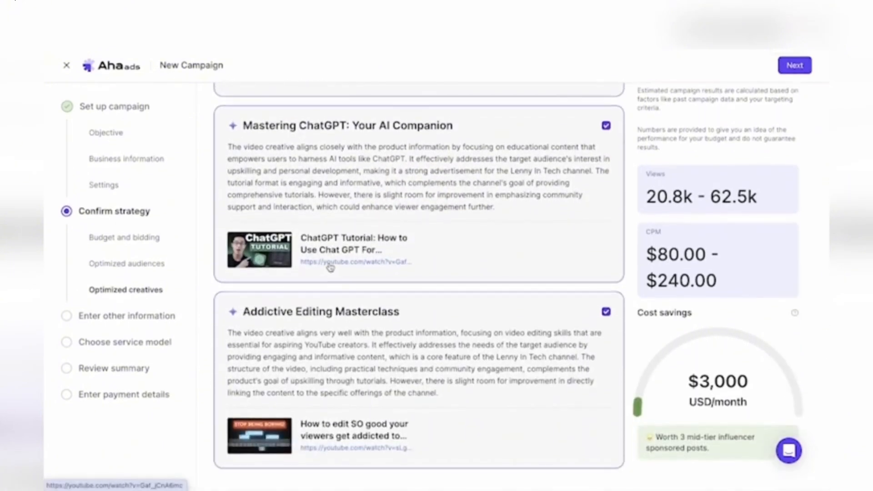
pyautogui.scroll(10, 347, 323)
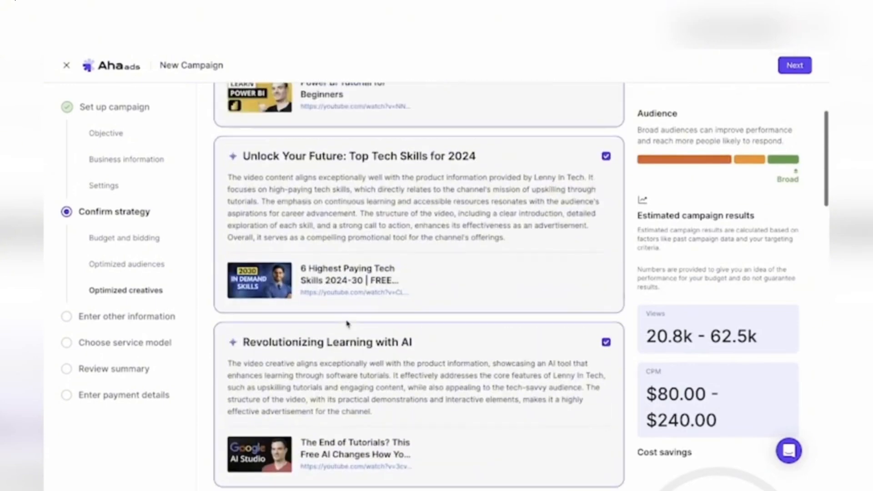
pyautogui.scroll(-12, 347, 323)
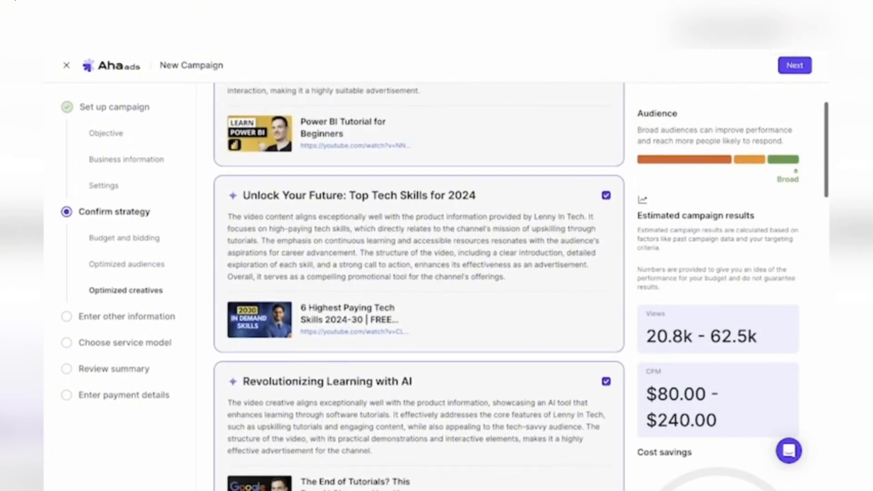
pyautogui.scroll(-9, 347, 323)
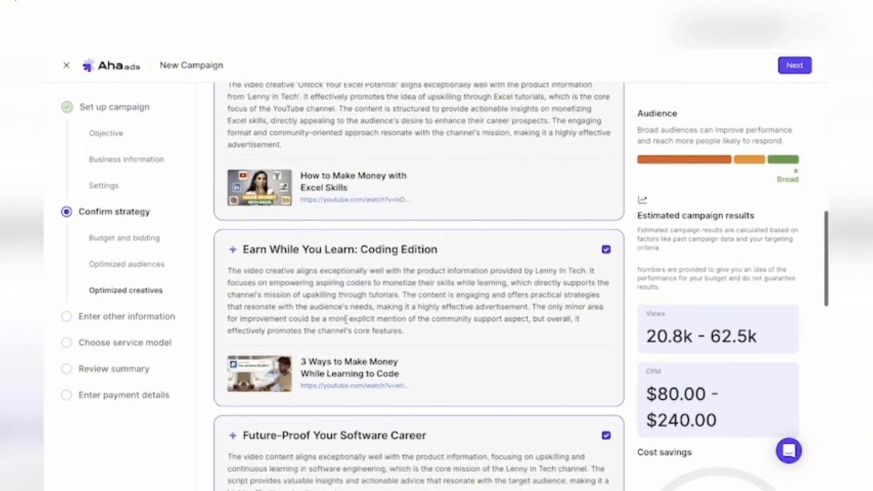
pyautogui.scroll(-11, 348, 323)
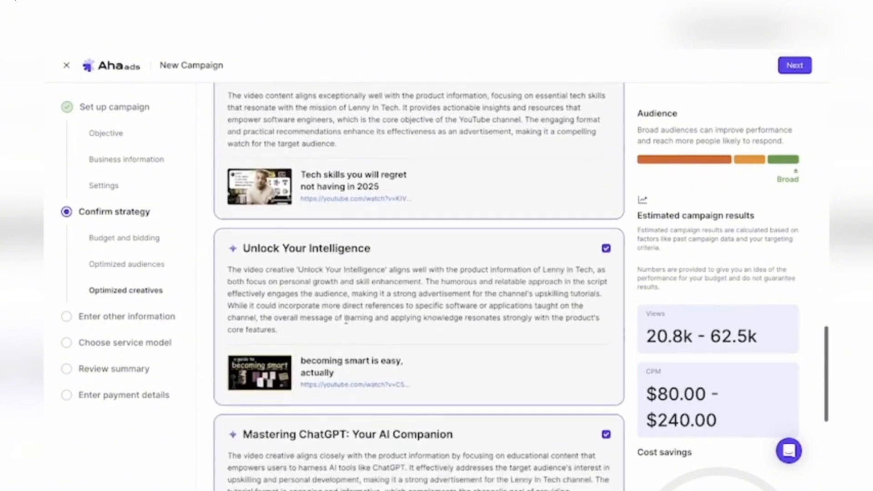
pyautogui.scroll(-1, 347, 324)
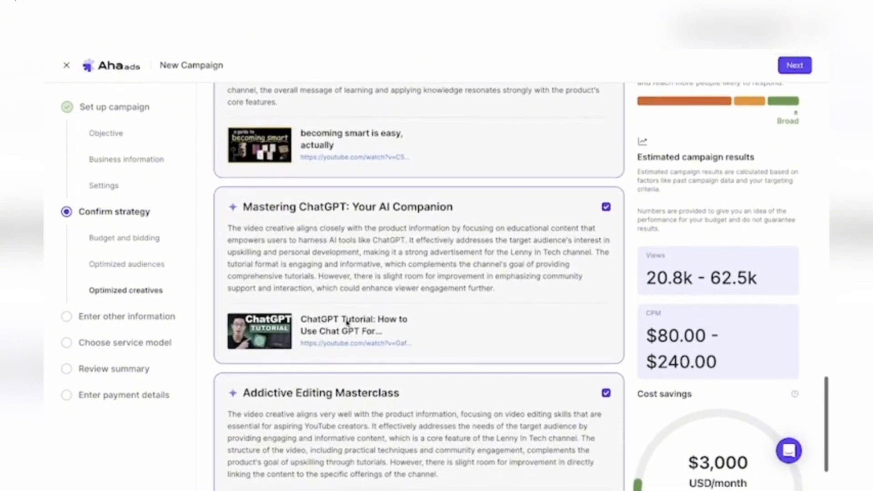
pyautogui.scroll(-2, 347, 323)
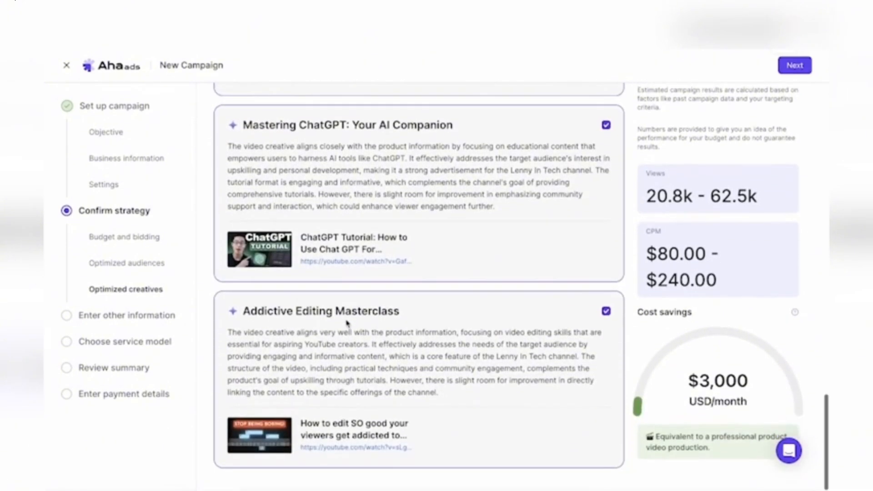
# - Switch to the Lenny In Tech channel on YouTube and copy the share link of the AI music generator video
pyautogui.scroll(6, 347, 323)
pyautogui.scroll(15, 347, 324)
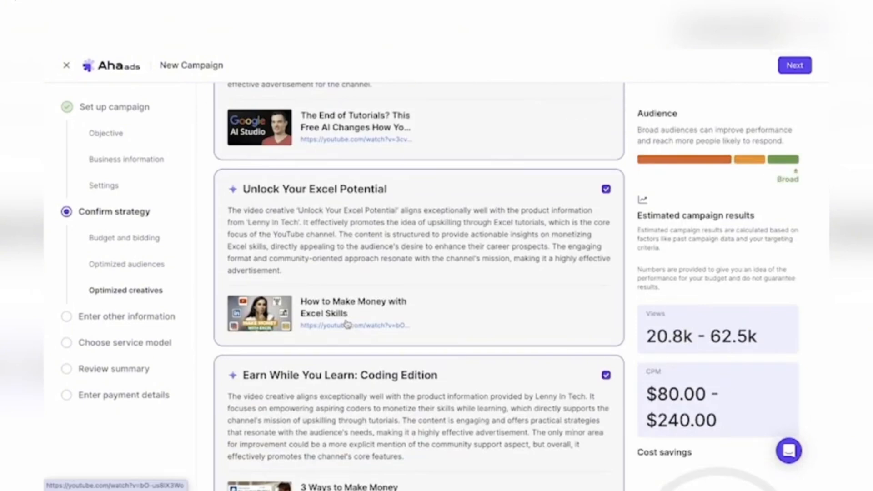
pyautogui.scroll(15, 347, 324)
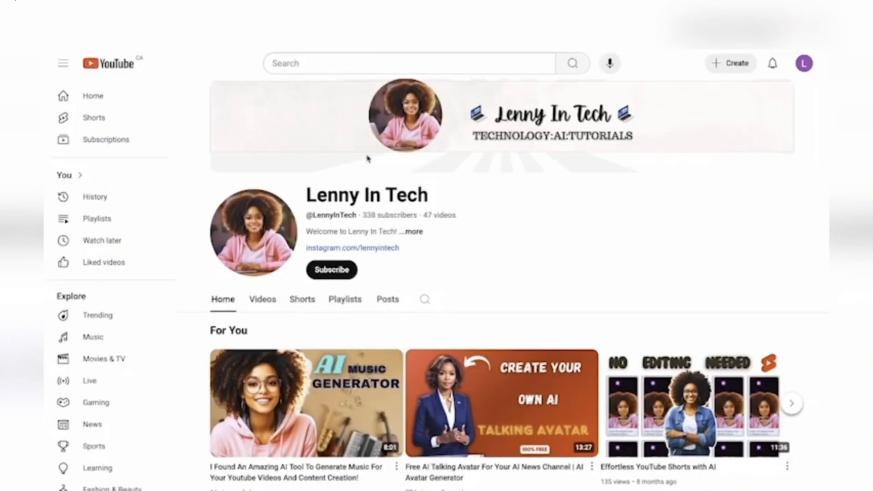
pyautogui.scroll(-4, 366, 160)
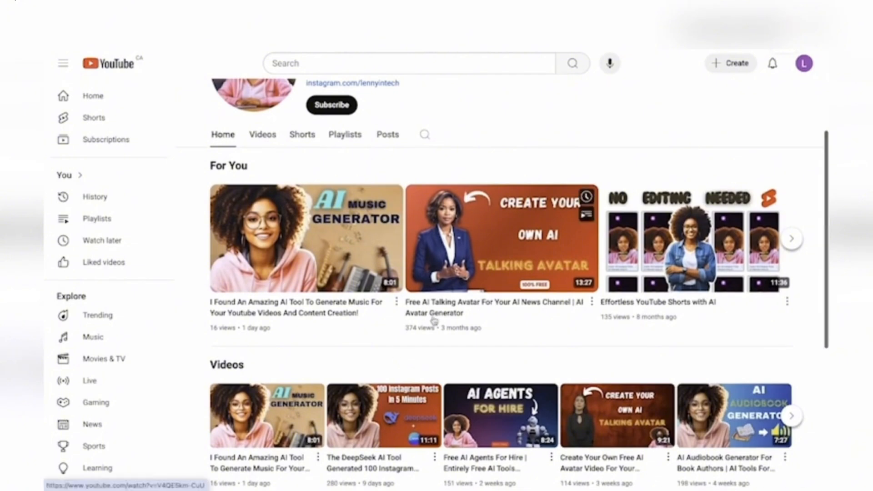
pyautogui.click(397, 303)
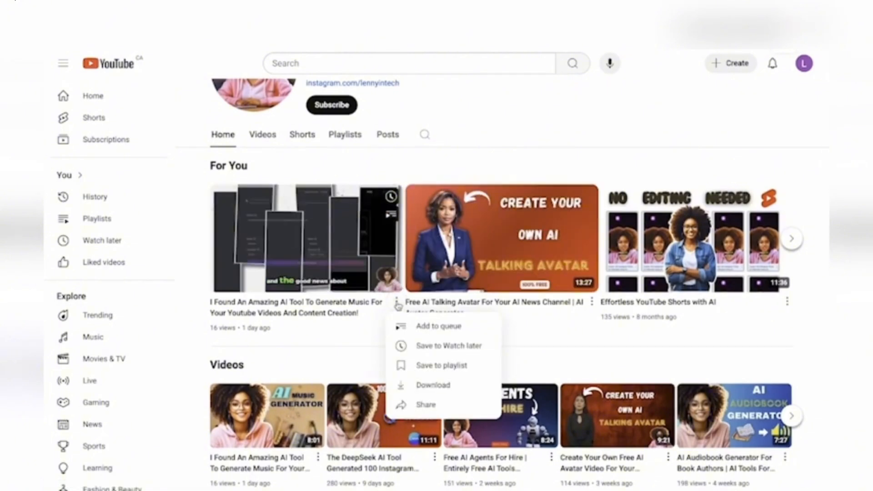
pyautogui.click(426, 404)
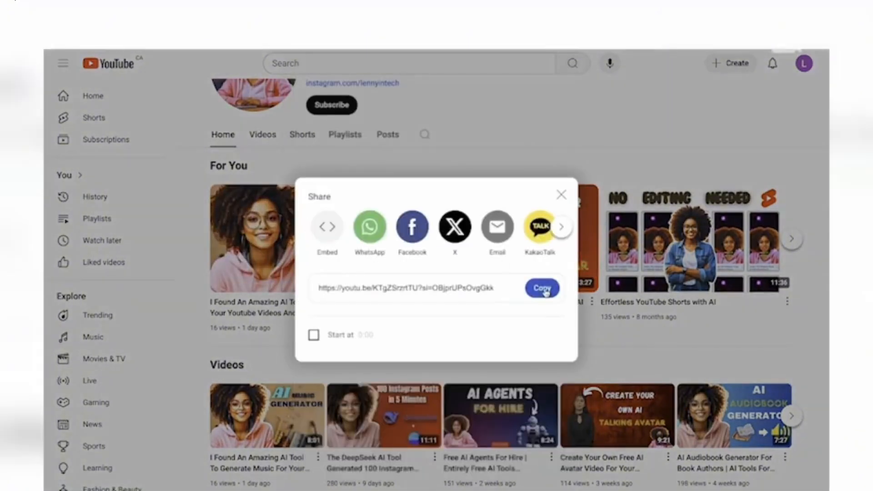
pyautogui.click(544, 290)
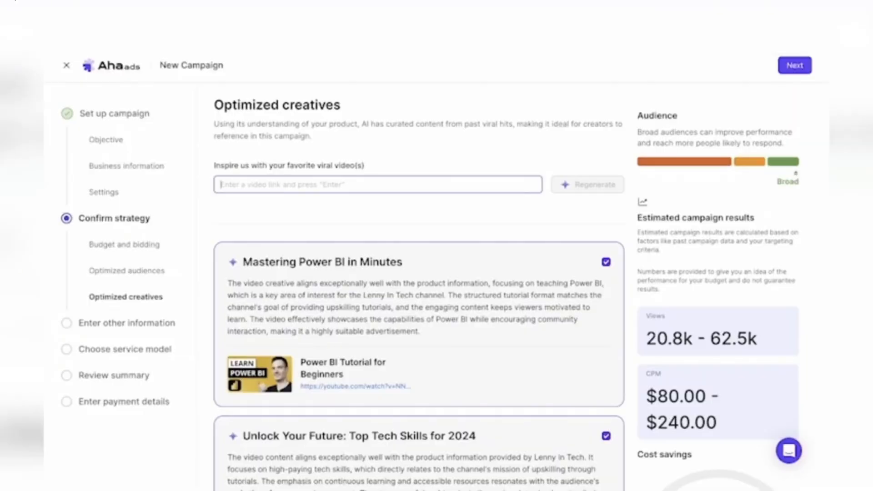
# - Add the copied YouTube link as a favorite viral video and regenerate the optimized creatives
pyautogui.hotkey('ctrl', 'v')
pyautogui.press('Return')
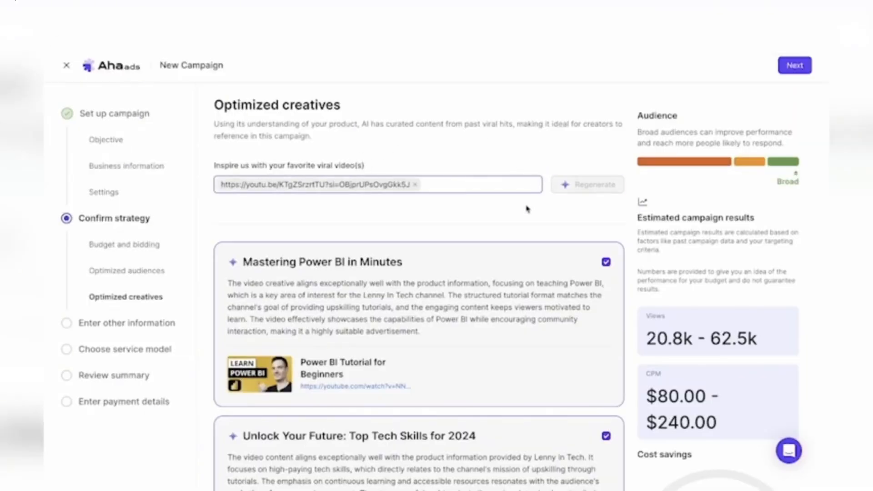
pyautogui.click(570, 186)
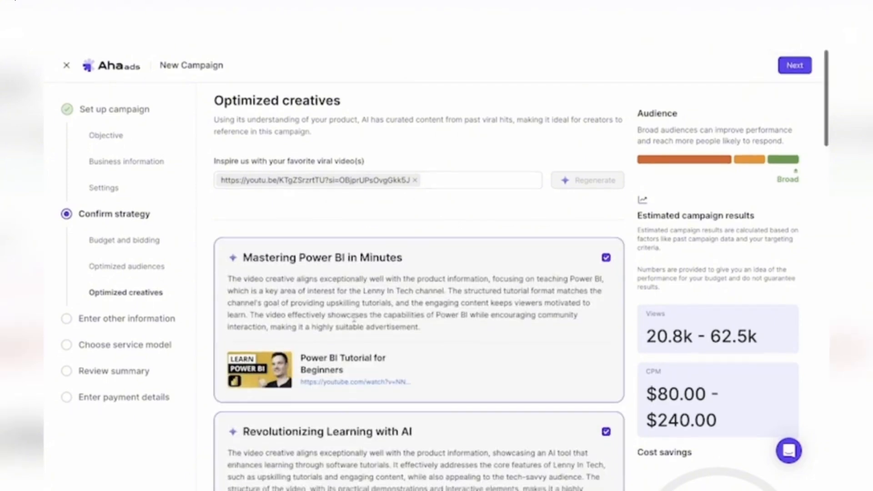
# - Review the regenerated creatives down to Mastering Mobile Video Editing, keep all of them selected, and continue to Other Information
pyautogui.scroll(-5, 354, 318)
pyautogui.scroll(-7, 354, 318)
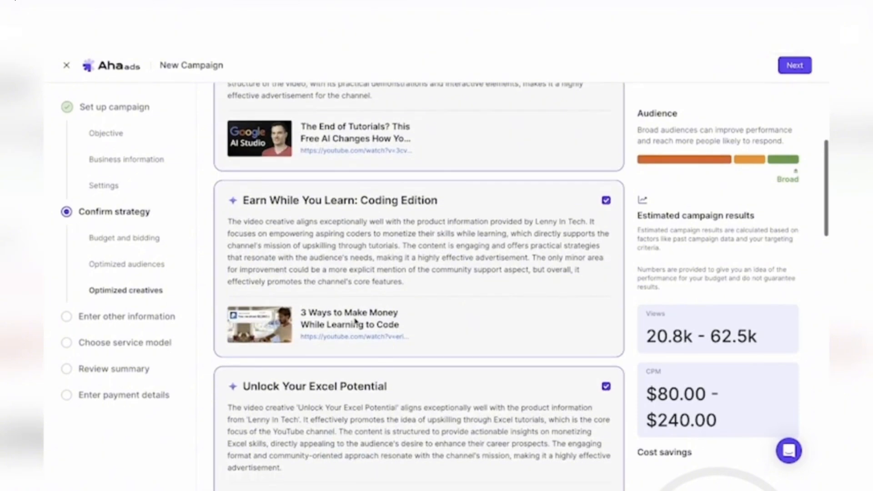
pyautogui.scroll(-10, 356, 322)
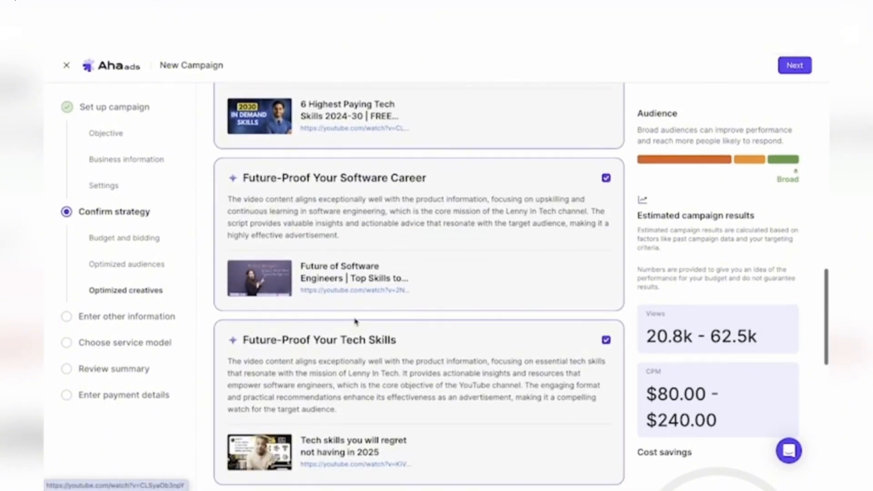
pyautogui.scroll(-8, 355, 322)
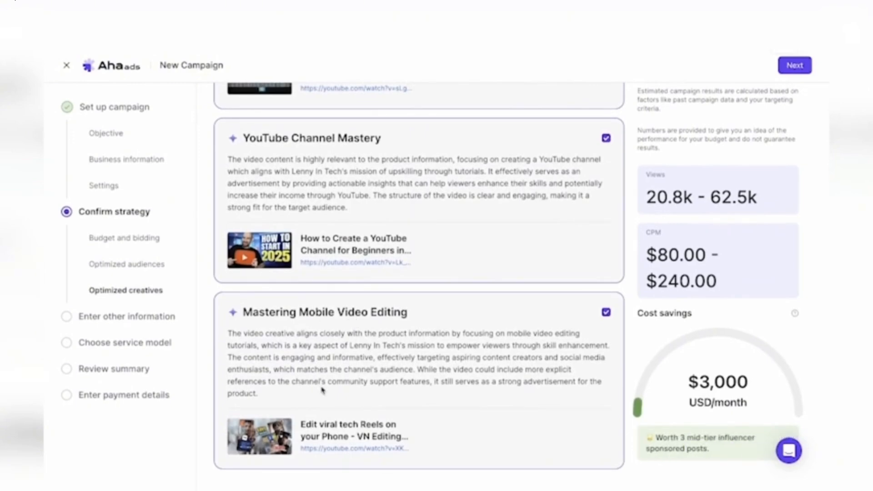
pyautogui.scroll(5, 417, 413)
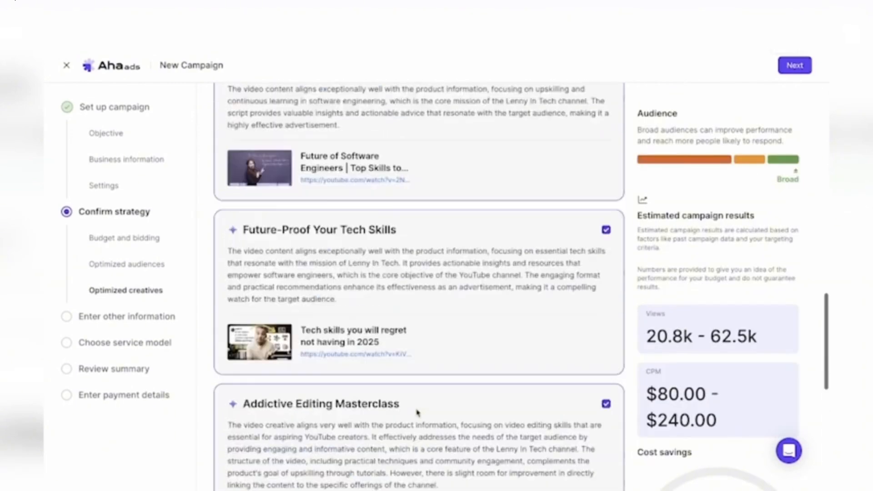
pyautogui.scroll(15, 417, 413)
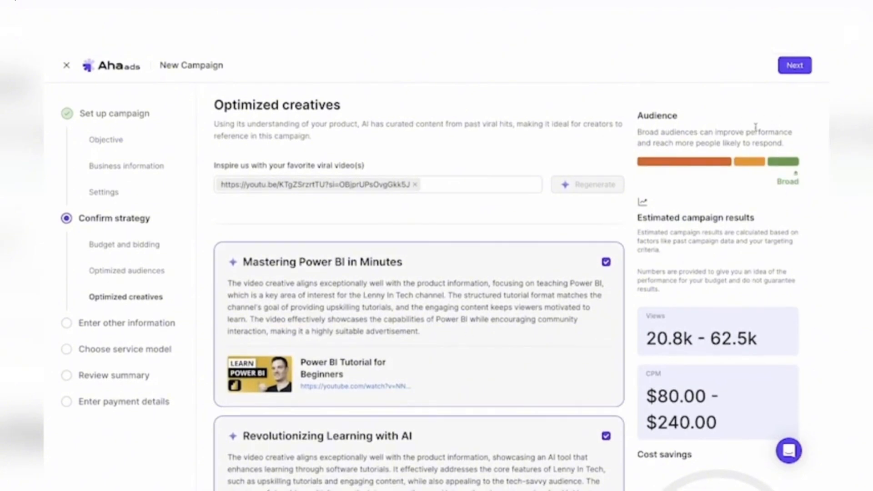
pyautogui.click(790, 65)
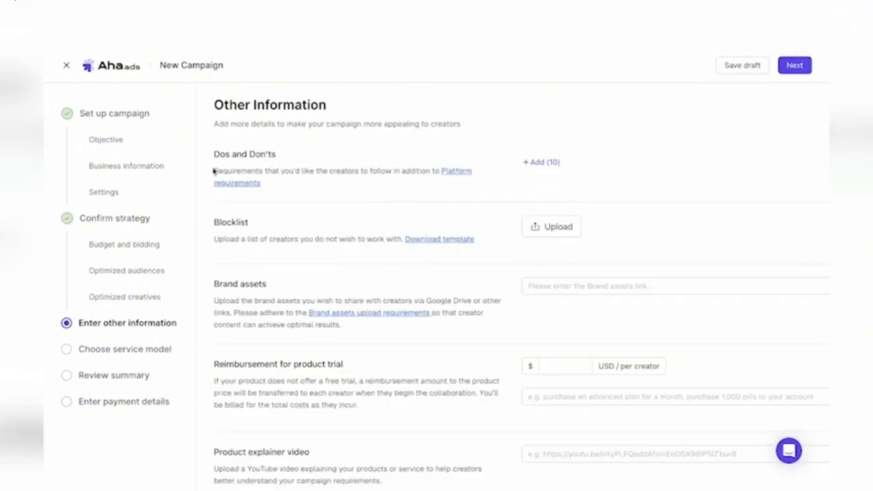
# - Review the optional Other Information fields from Dos and Don'ts to Honors / endorsements, leave them empty, and continue to the service model
pyautogui.scroll(-1, 338, 337)
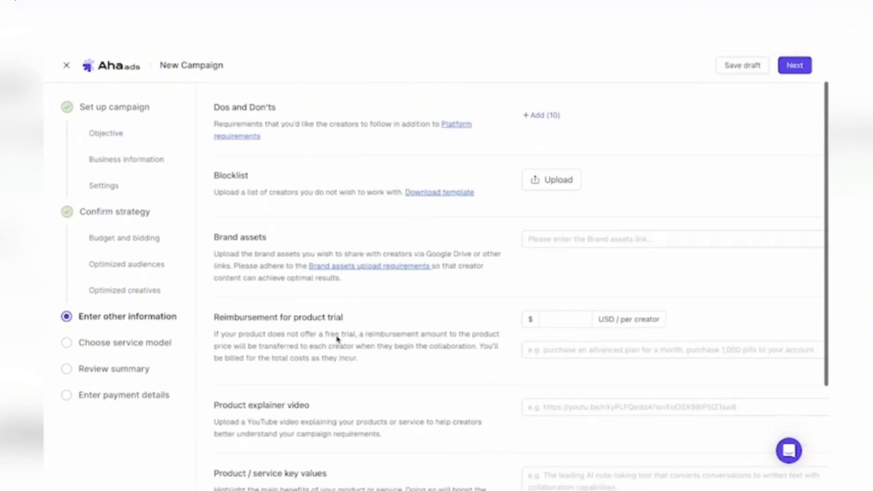
pyautogui.scroll(2, 338, 339)
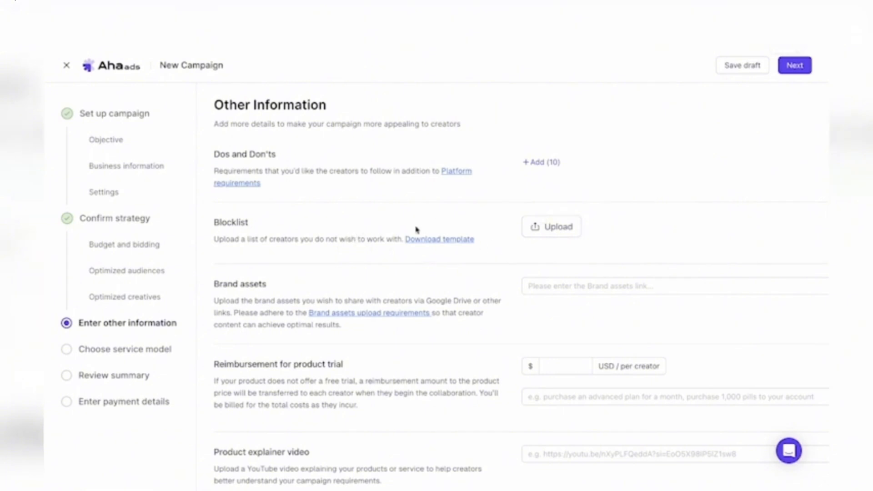
pyautogui.scroll(-2, 346, 361)
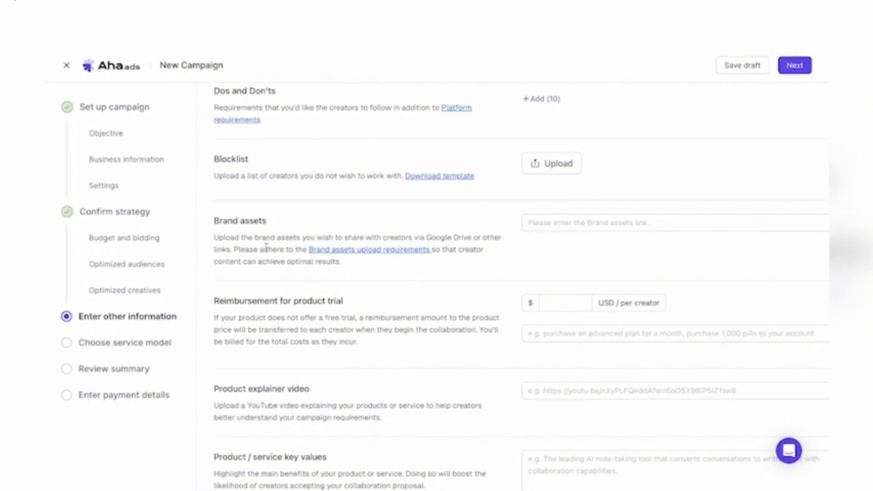
pyautogui.scroll(-5, 289, 314)
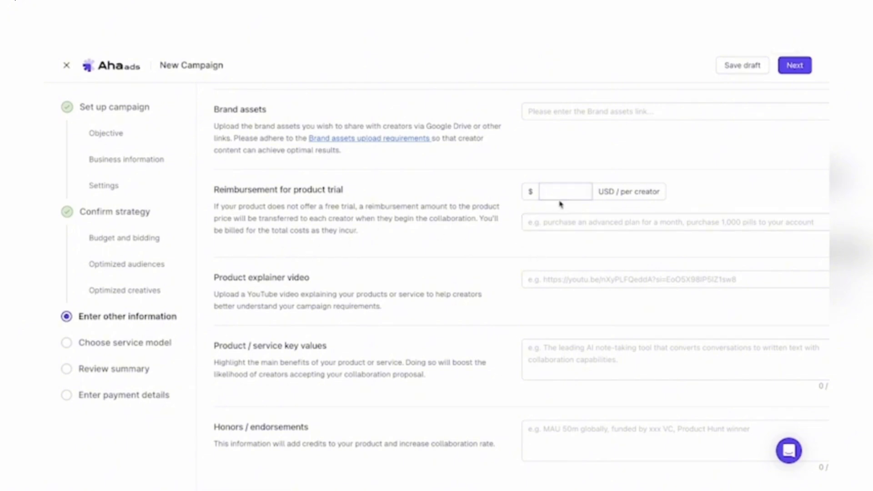
pyautogui.scroll(-1, 301, 376)
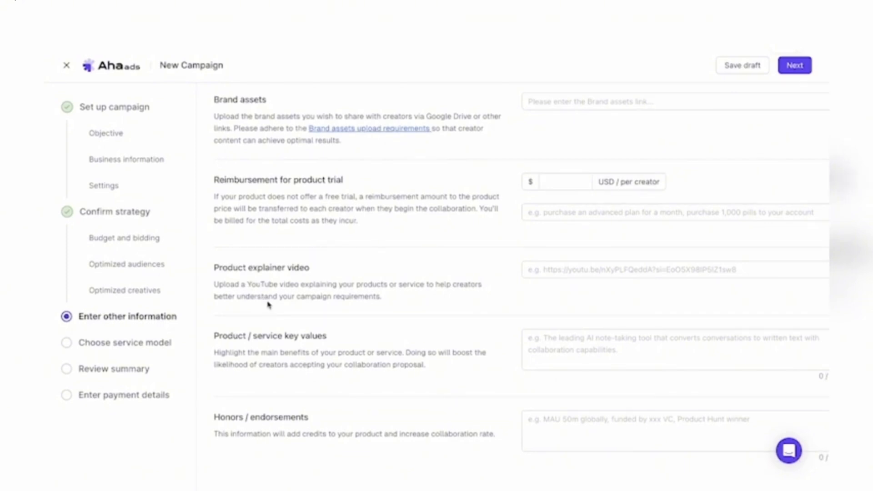
pyautogui.click(797, 67)
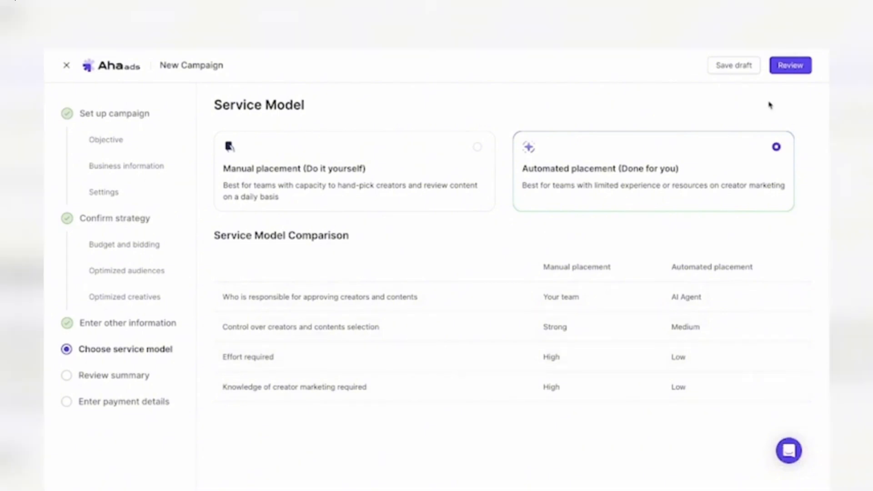
# - Keep Automated placement as the service model, review the campaign summary down to its end, and continue to the payment details
pyautogui.click(782, 67)
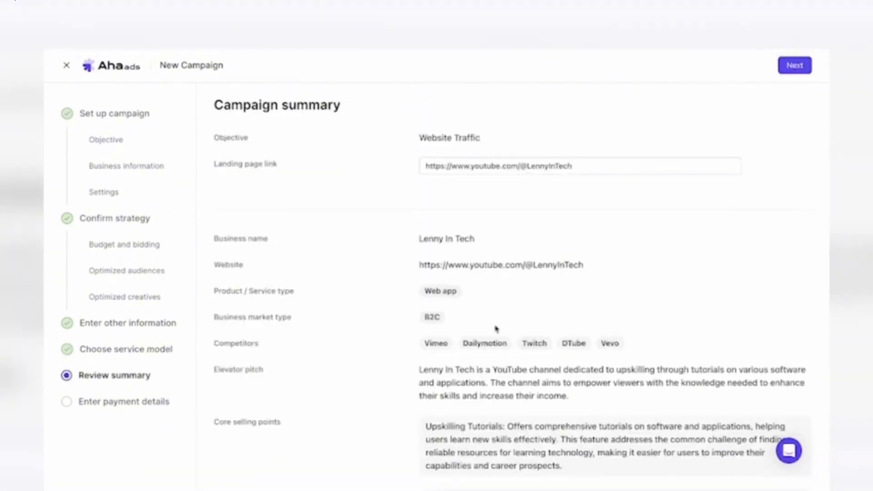
pyautogui.scroll(-15, 496, 328)
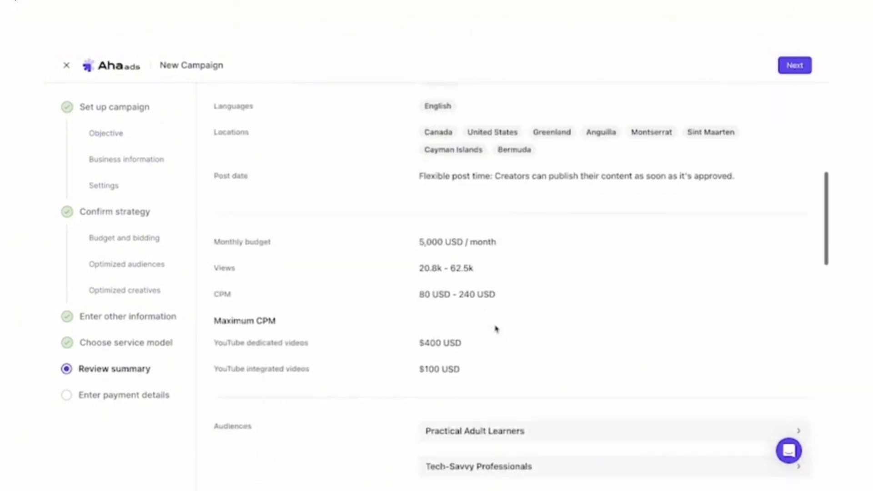
pyautogui.scroll(-15, 495, 328)
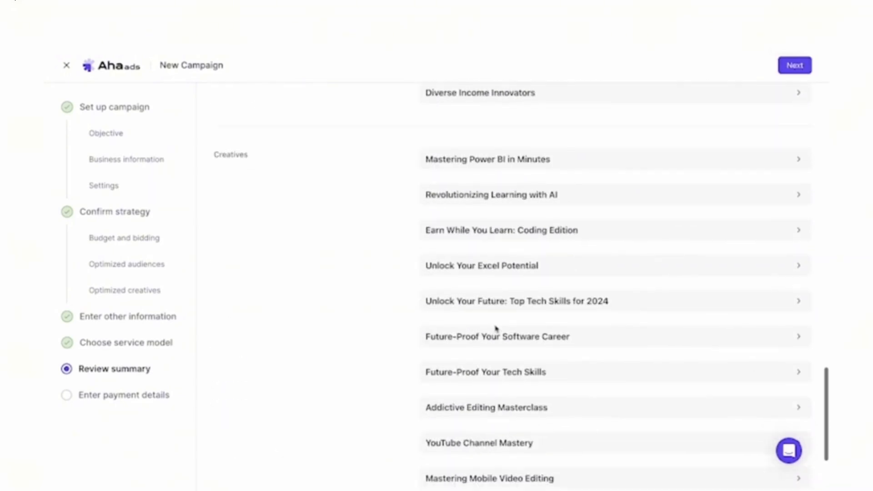
pyautogui.click(794, 65)
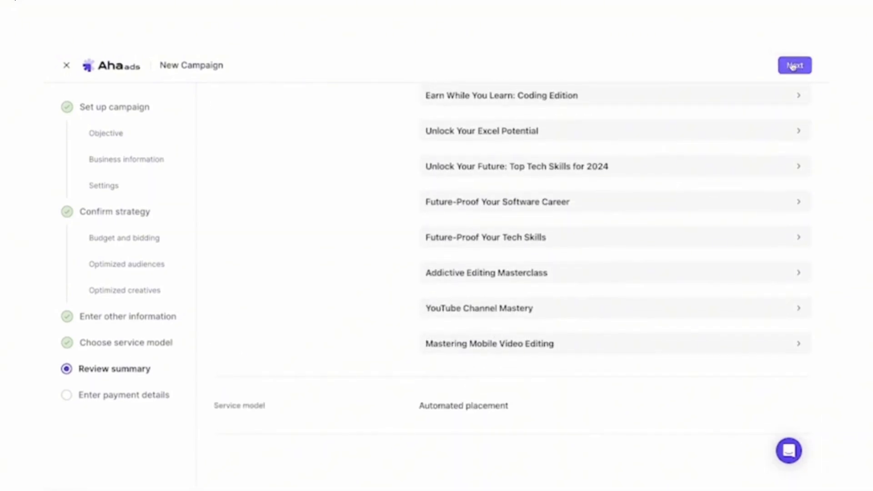
# - Fill in the full name, address line 1 and city in the card payment details
pyautogui.click(275, 255)
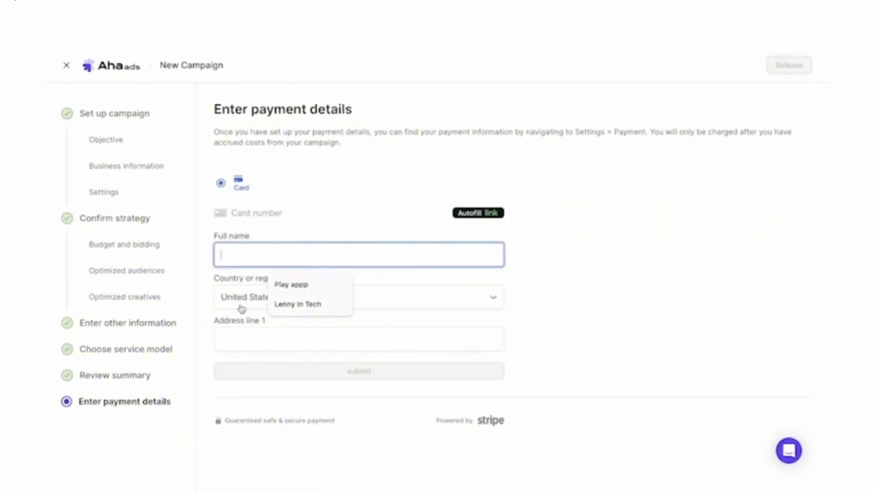
pyautogui.click(231, 223)
pyautogui.click(246, 258)
pyautogui.click(314, 304)
pyautogui.click(259, 342)
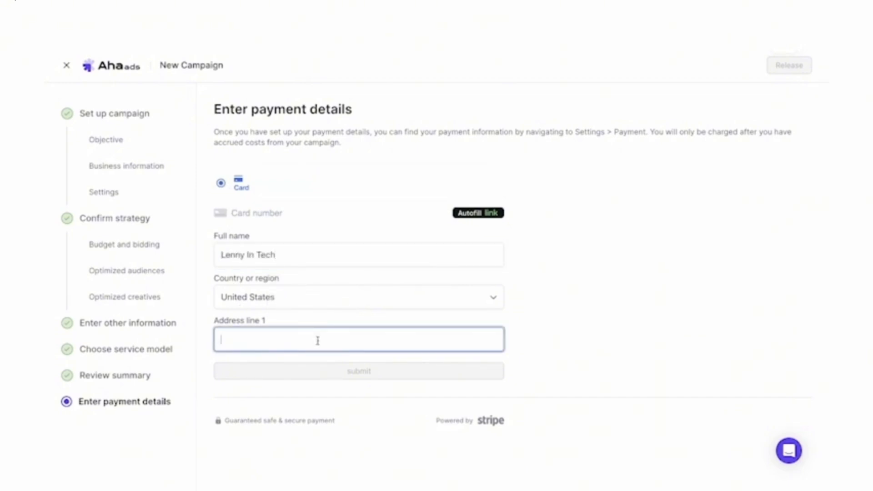
pyautogui.write('n/a')
pyautogui.click(313, 400)
pyautogui.click(285, 426)
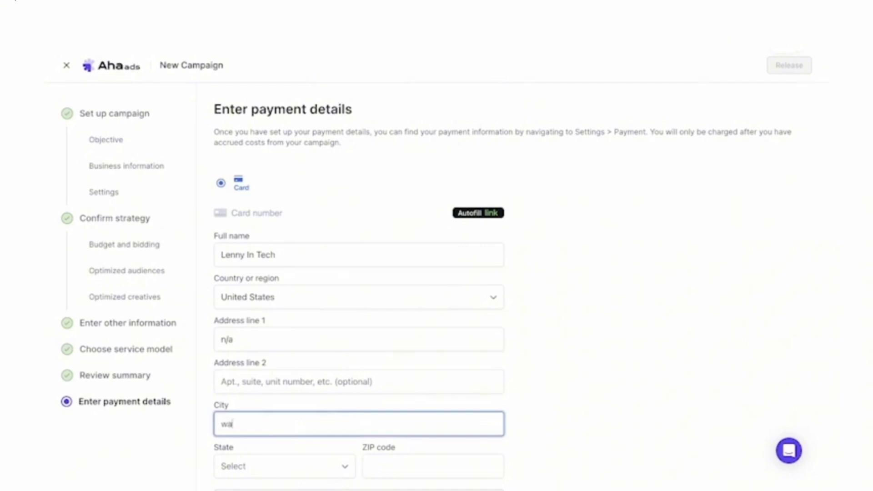
pyautogui.write('waterloo')
pyautogui.scroll(-2, 304, 421)
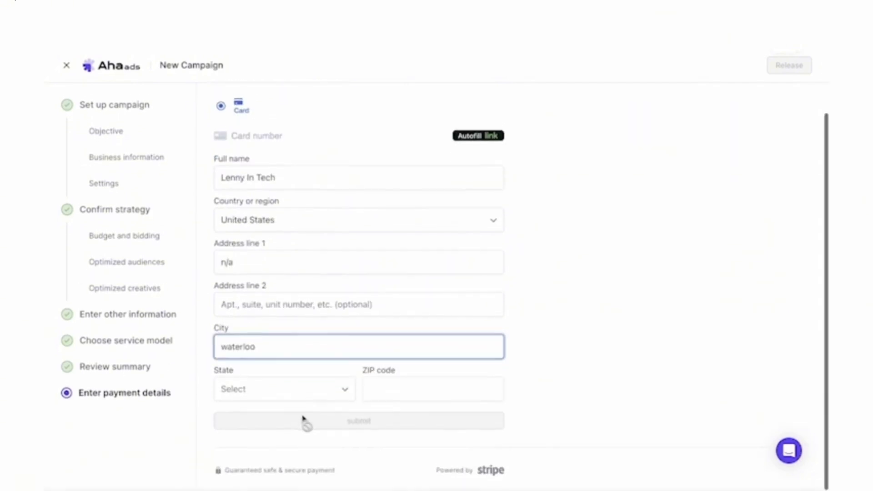
# - Set the payment country or region to Canada and choose a province
pyautogui.click(304, 226)
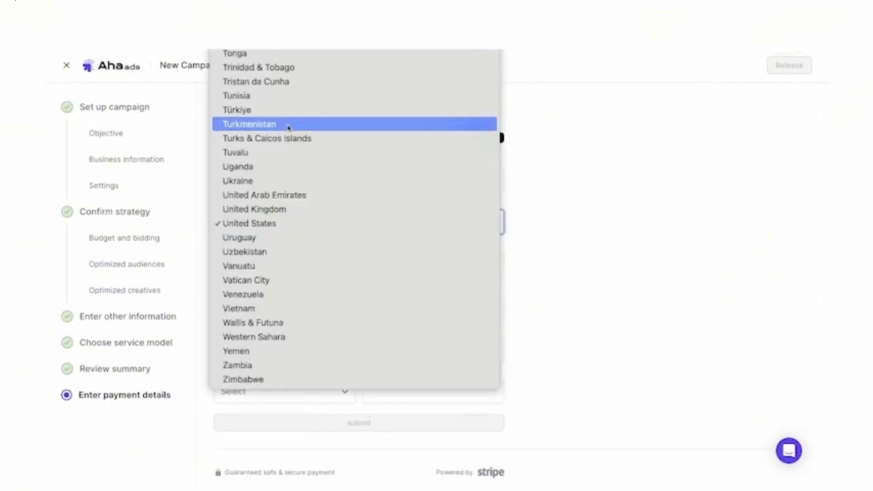
pyautogui.scroll(15, 288, 128)
pyautogui.scroll(3, 288, 128)
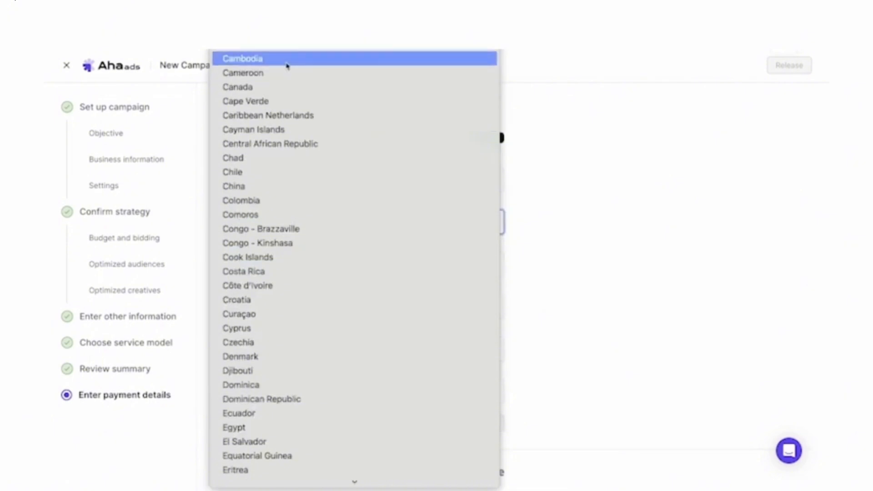
pyautogui.click(287, 86)
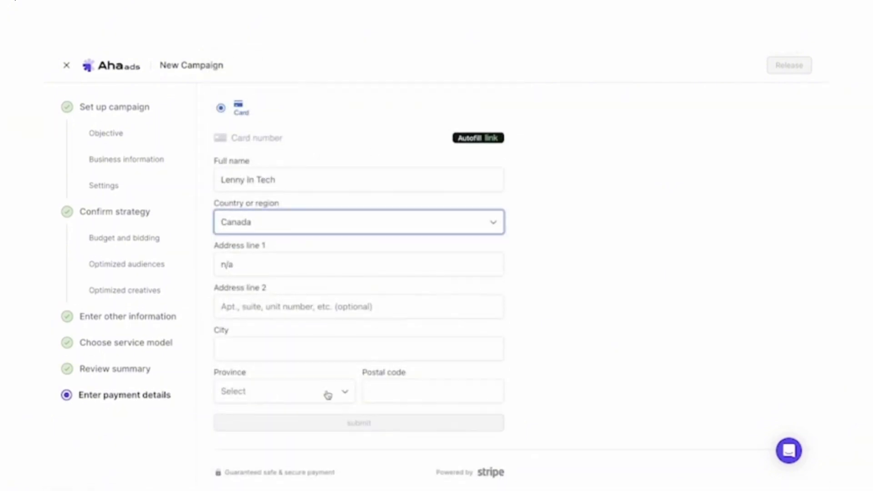
pyautogui.click(325, 391)
pyautogui.click(291, 409)
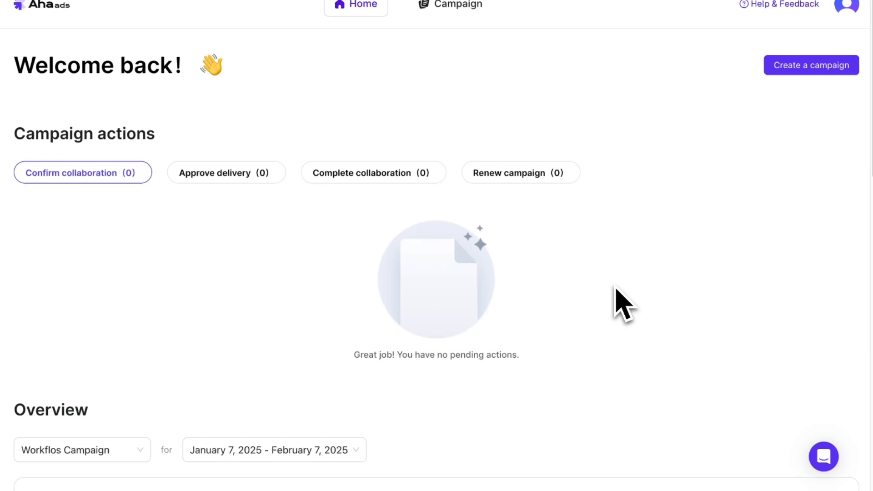
# - Examine the Workflos Campaign's budget and performance report for January 7 to February 7, 2025, down to the CPM chart by audience
pyautogui.scroll(-7, 621, 304)
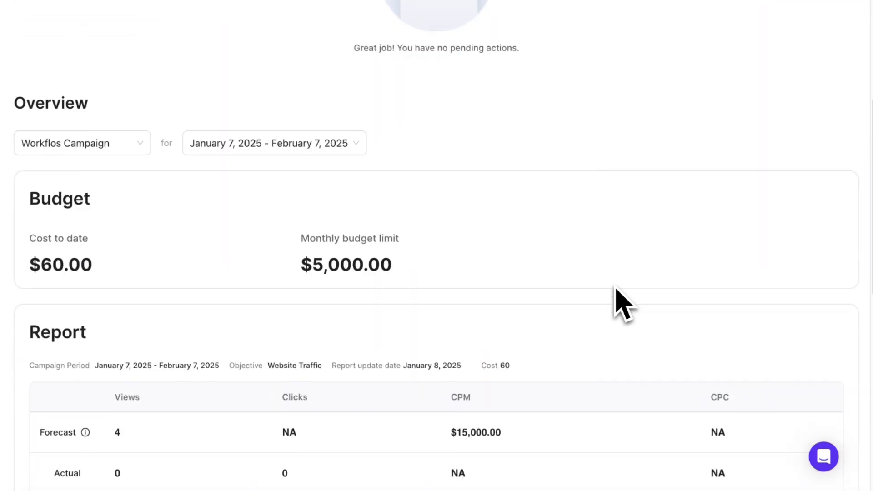
pyautogui.scroll(-2, 621, 304)
pyautogui.scroll(-2, 621, 304)
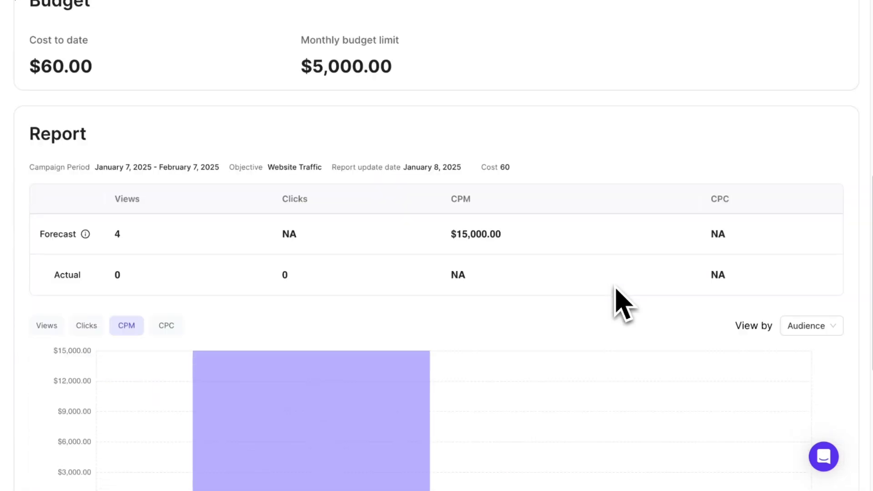
pyautogui.scroll(-3, 620, 304)
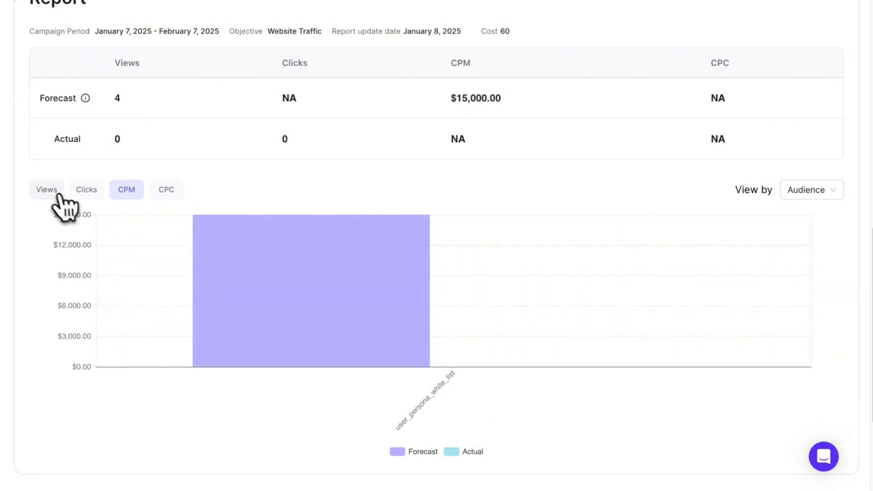
# - Compare the report's Views, Clicks, CPM and CPC charts by audience, ending on the Views chart
pyautogui.click(47, 190)
pyautogui.click(79, 190)
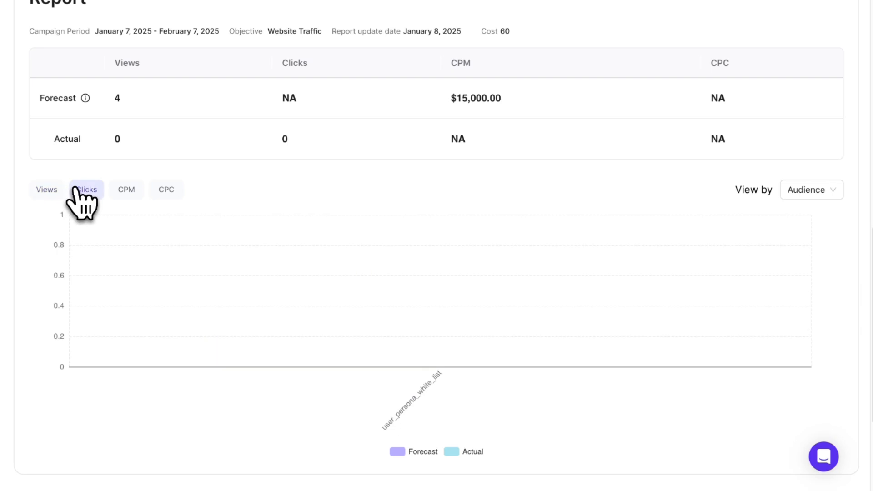
pyautogui.click(122, 189)
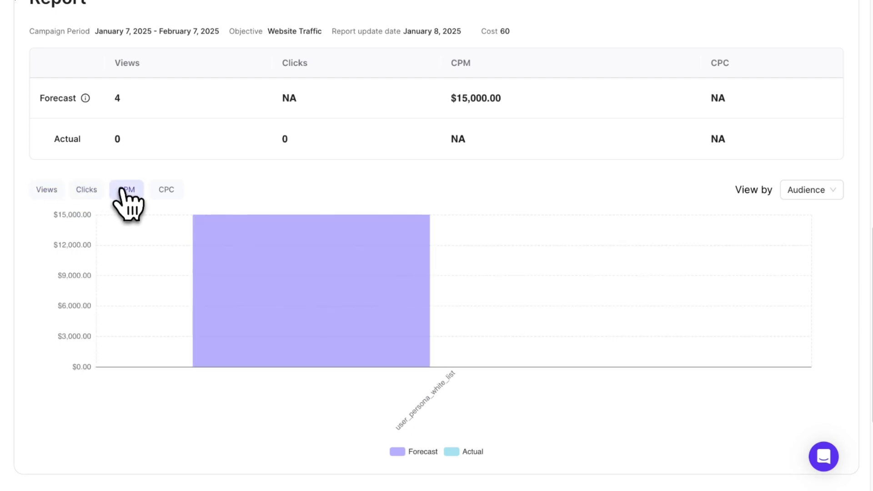
pyautogui.click(165, 192)
pyautogui.click(47, 189)
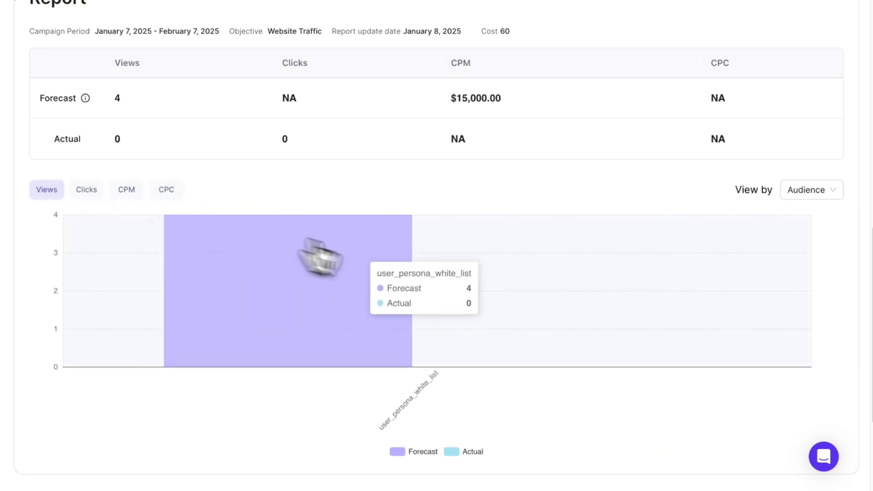
# - Open the Workflos Campaign's own report from the campaign list and review it down to the published content
pyautogui.scroll(5, 559, 311)
pyautogui.scroll(9, 568, 314)
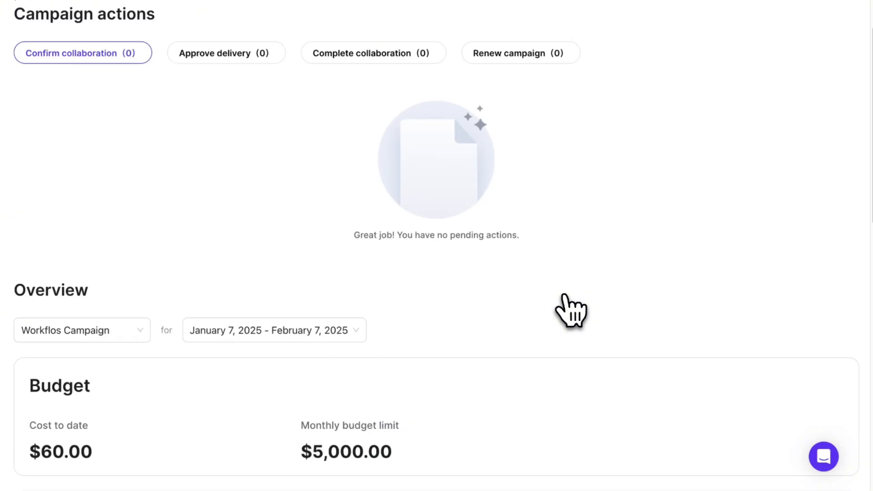
pyautogui.click(454, 7)
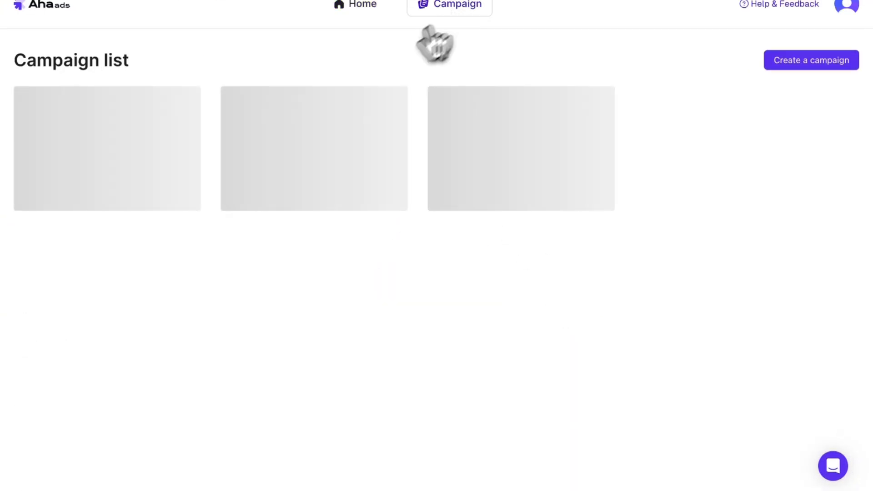
pyautogui.click(243, 206)
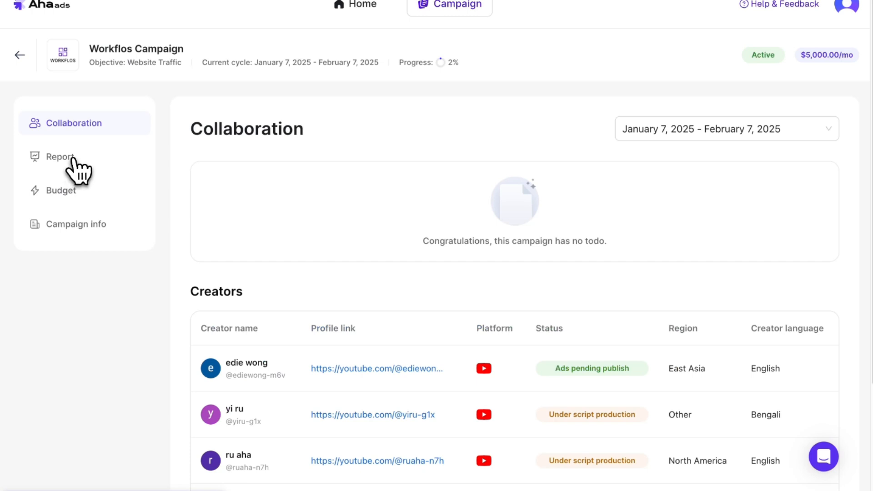
pyautogui.click(73, 163)
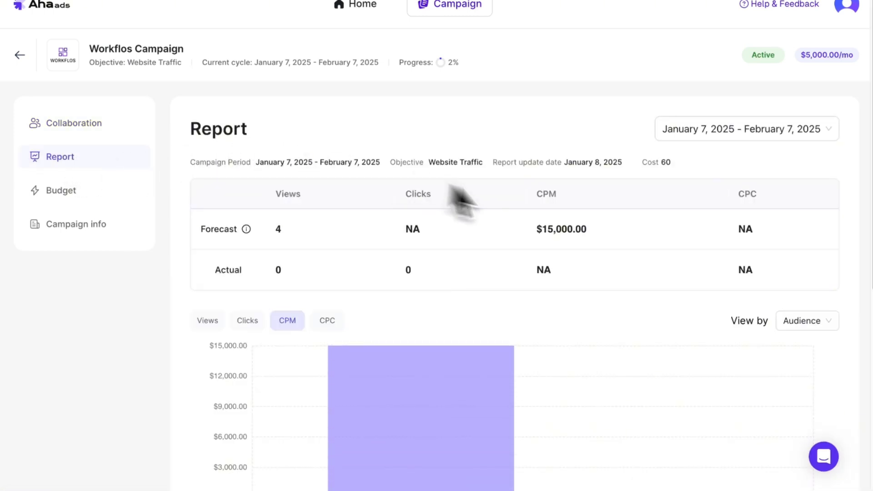
pyautogui.scroll(-8, 596, 232)
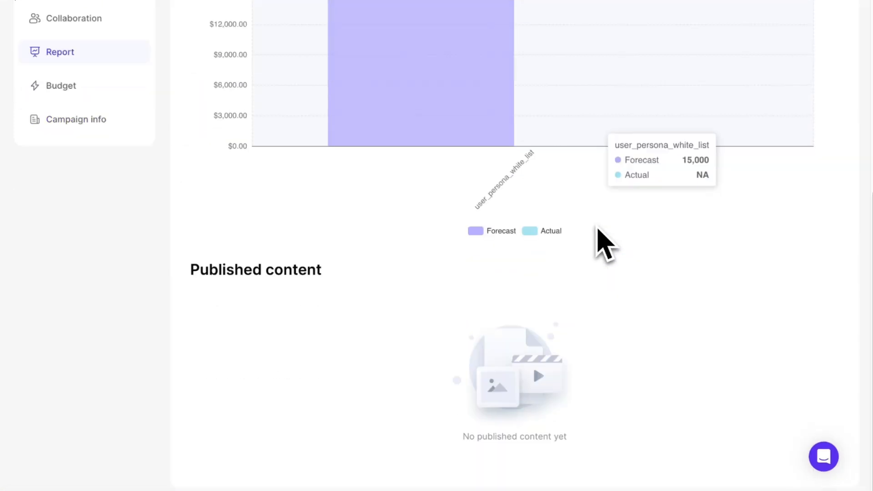
pyautogui.scroll(5, 599, 230)
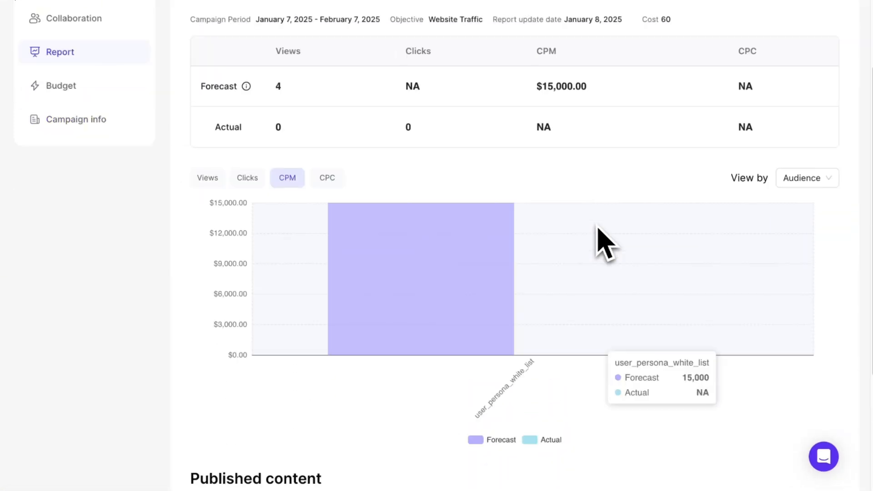